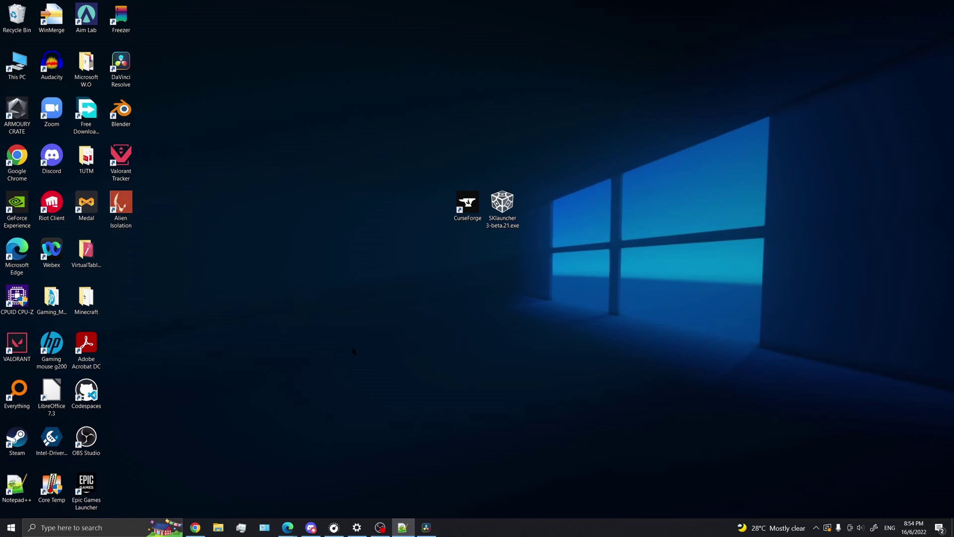
Step: Show the SKlauncher and CurseForge icons on the desktop, then bring up the java.com download page
{"action": "left_click", "coordinate": [512, 219]}
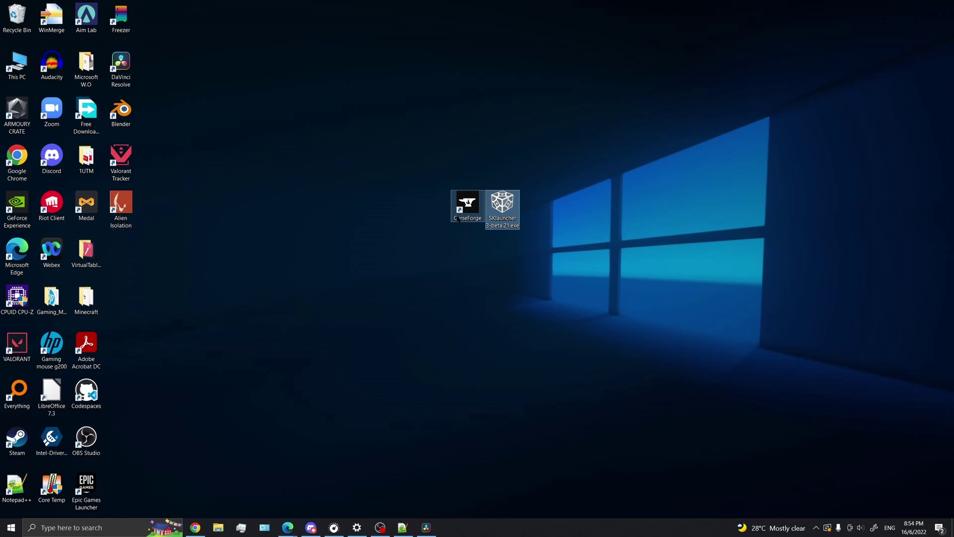
{"action": "left_click", "coordinate": [468, 215]}
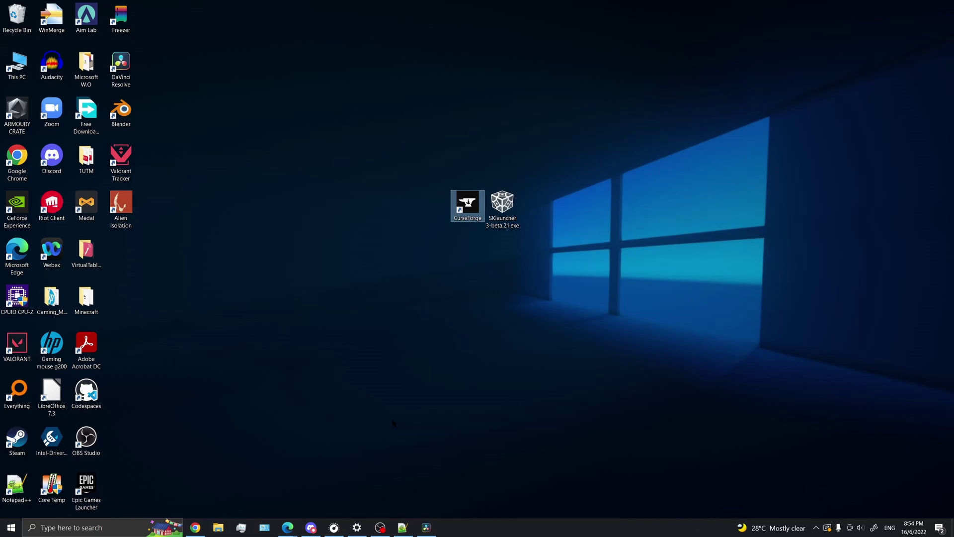
{"action": "left_click", "coordinate": [326, 236]}
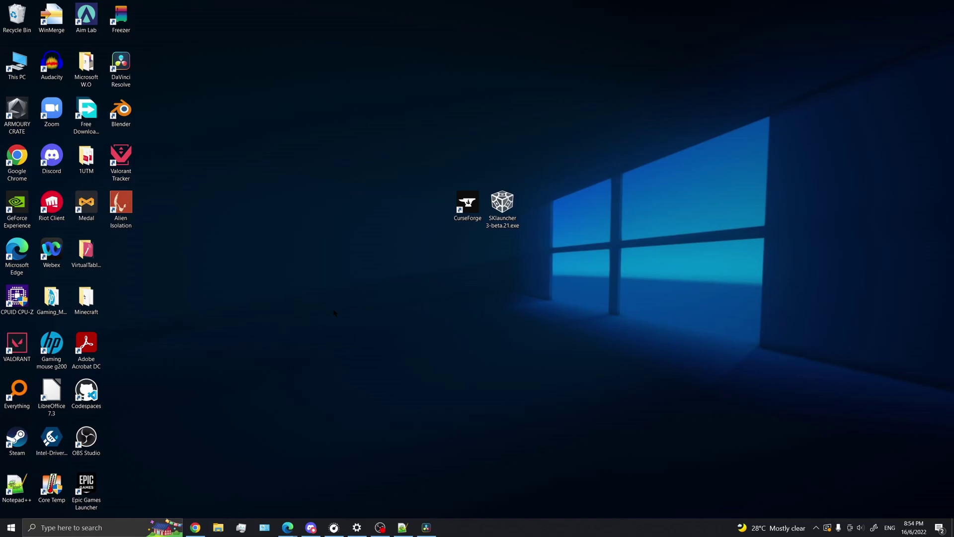
{"action": "left_click", "coordinate": [195, 528]}
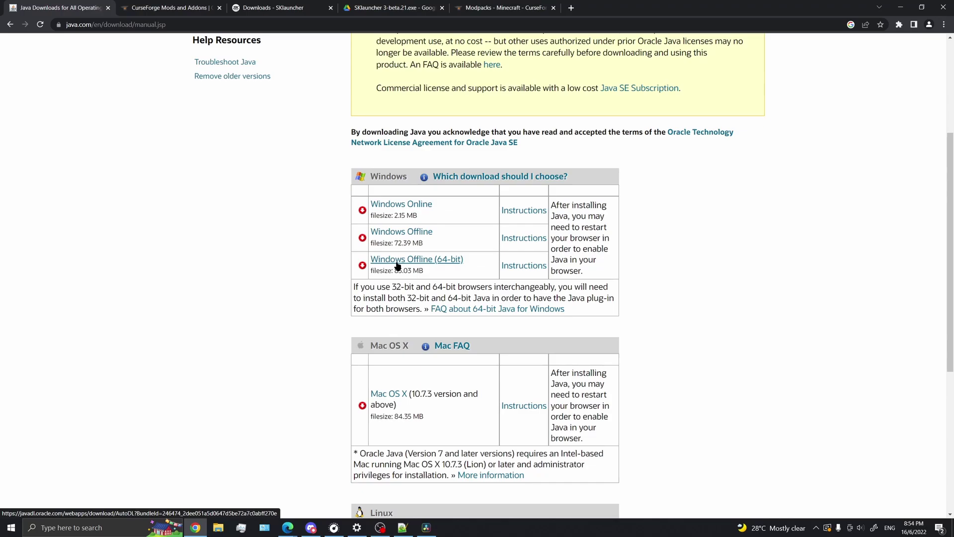
Step: Download the Java Windows Offline (64-bit) installer, run it, install and close the finished setup
{"action": "left_click", "coordinate": [418, 265]}
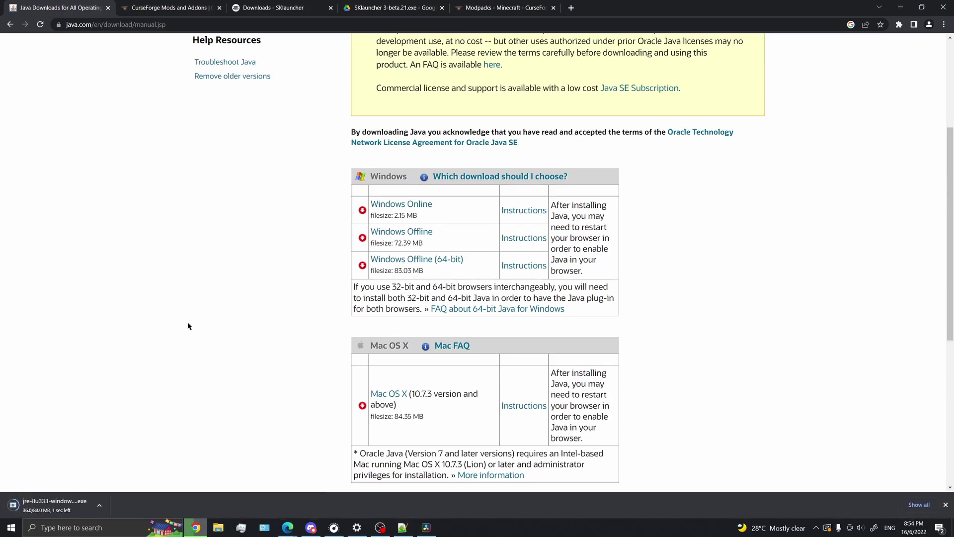
{"action": "left_click", "coordinate": [99, 506]}
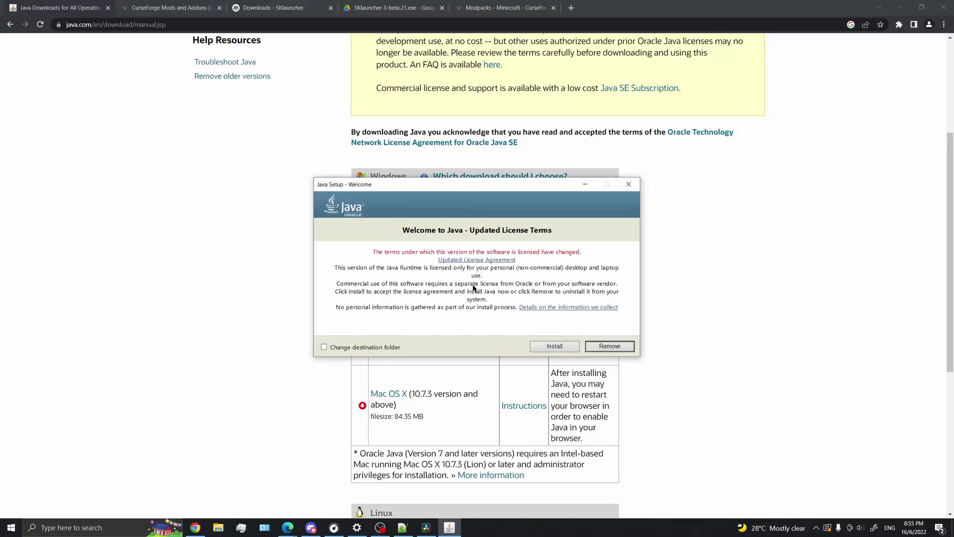
{"action": "left_click", "coordinate": [563, 352]}
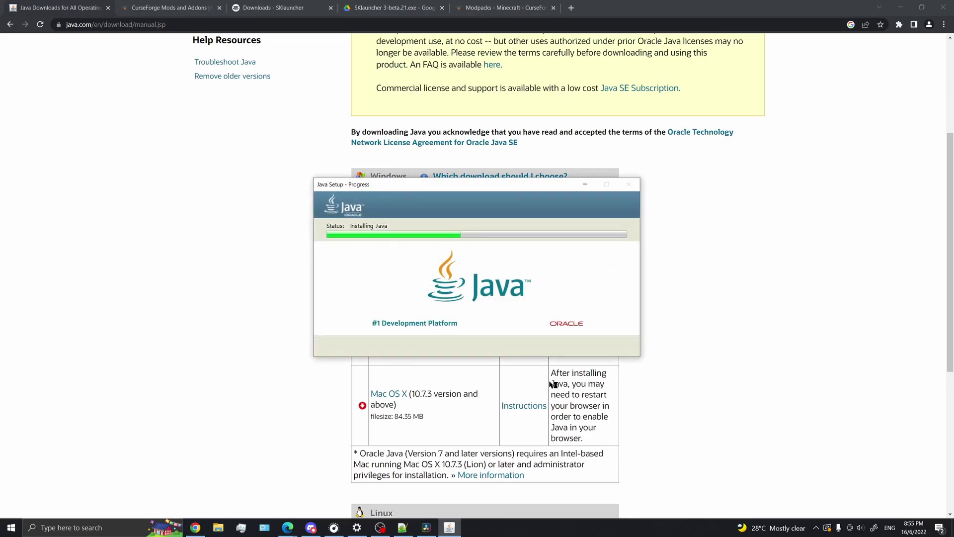
{"action": "scroll", "coordinate": [336, 405], "scroll_direction": "down", "scroll_amount": 3}
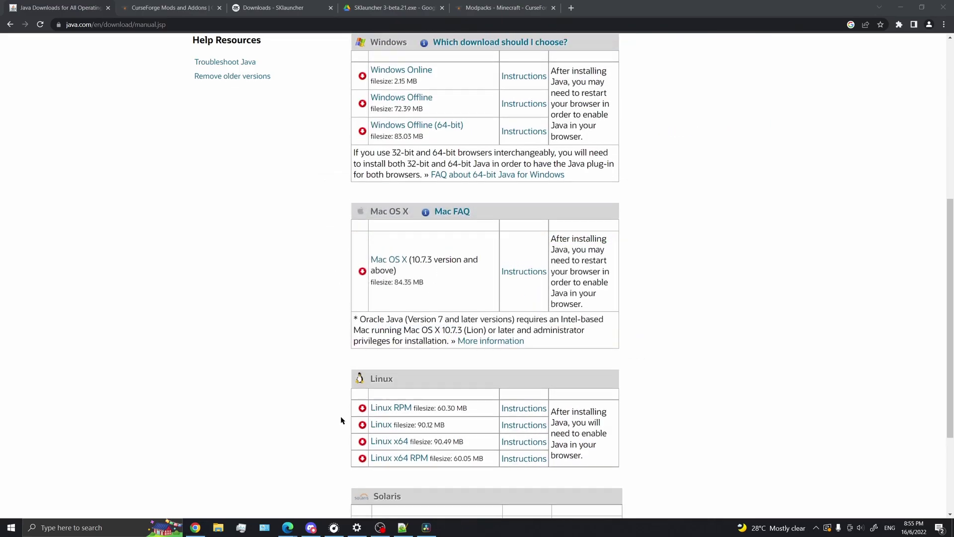
{"action": "scroll", "coordinate": [338, 425], "scroll_direction": "up", "scroll_amount": 2}
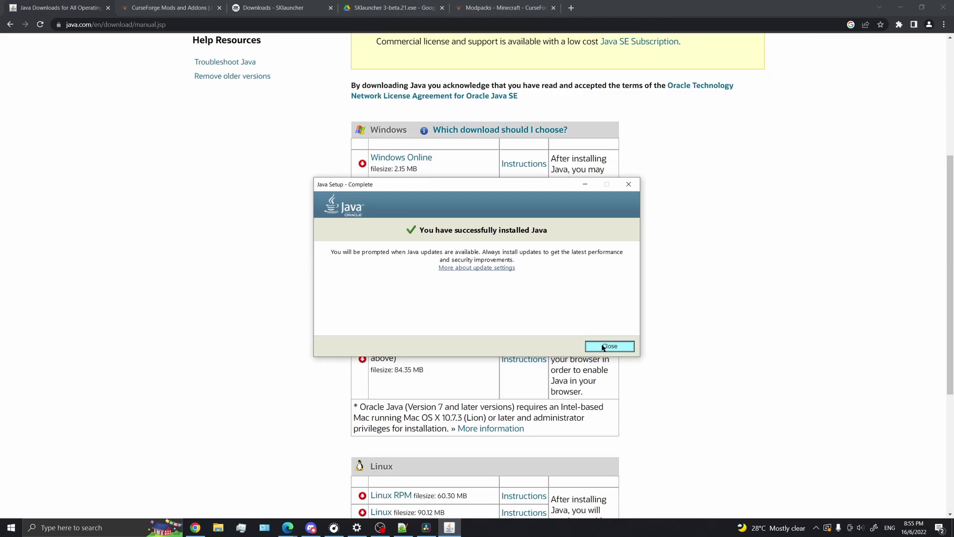
{"action": "left_click", "coordinate": [604, 346]}
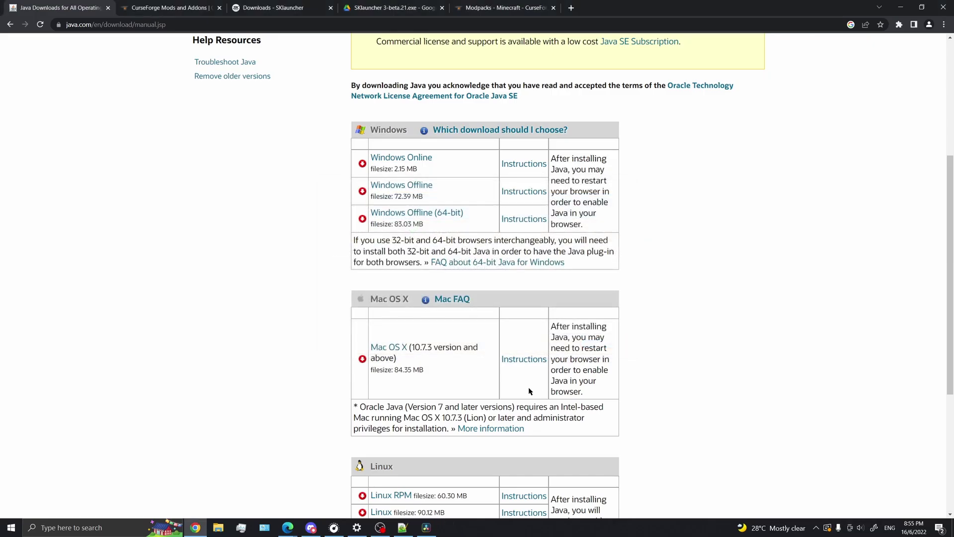
Step: Review the CurseForge and SKlauncher tabs and land on the Google Drive page for SKlauncher 3-beta.21.exe
{"action": "left_click", "coordinate": [172, 7]}
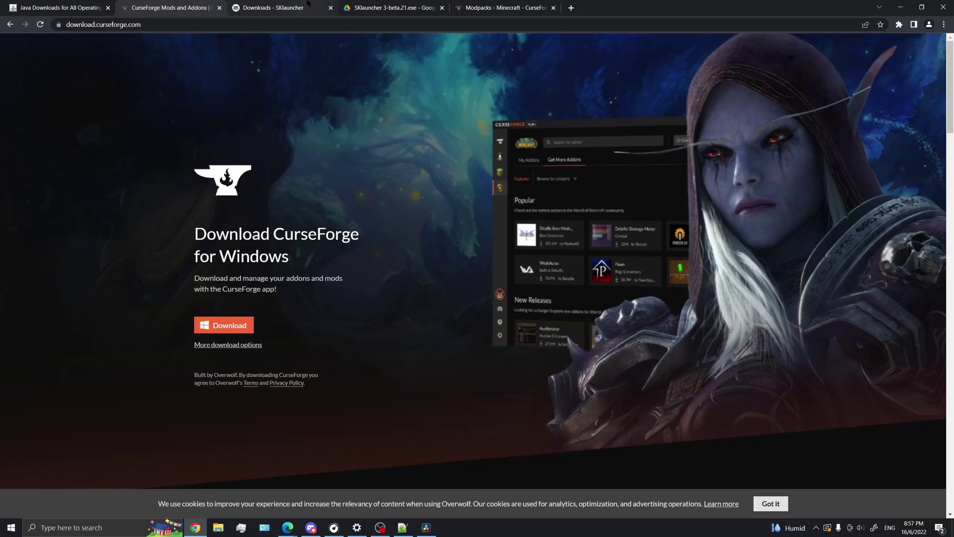
{"action": "left_click", "coordinate": [278, 7]}
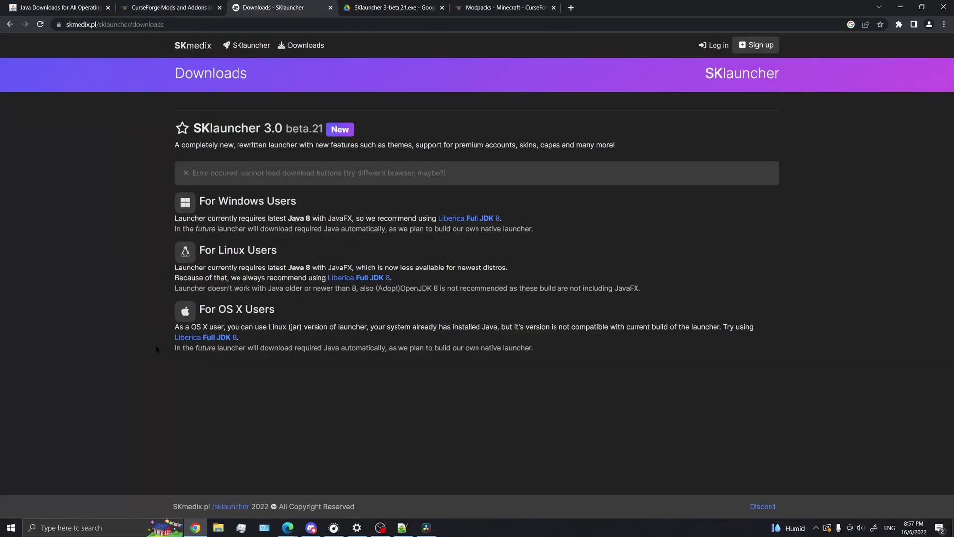
{"action": "left_click", "coordinate": [369, 4]}
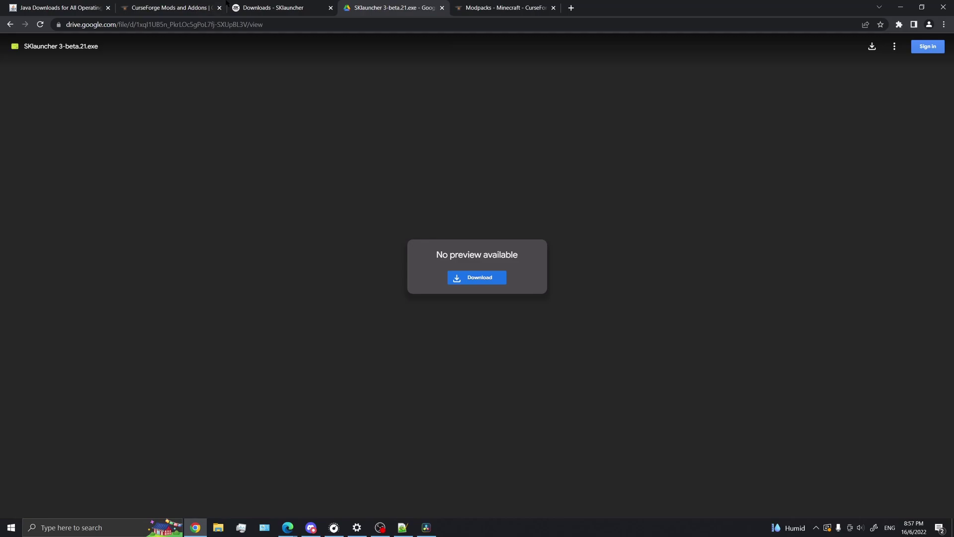
Step: Highlight the Drive virus-scan warning and download SKlauncher 3-beta.21.exe anyway
{"action": "left_click", "coordinate": [228, 6]}
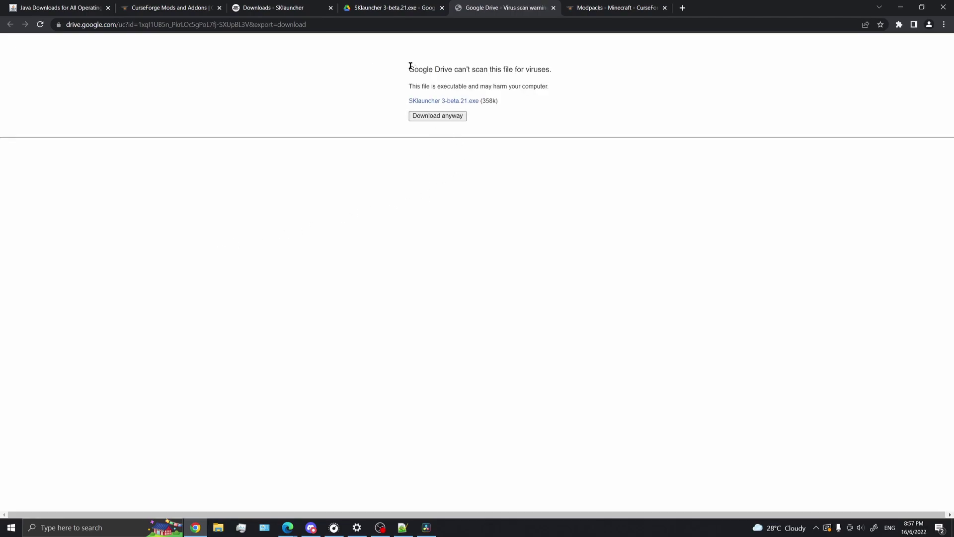
{"action": "left_click_drag", "start_coordinate": [410, 66], "coordinate": [554, 65]}
{"action": "left_click", "coordinate": [473, 86]}
{"action": "left_click", "coordinate": [438, 117]}
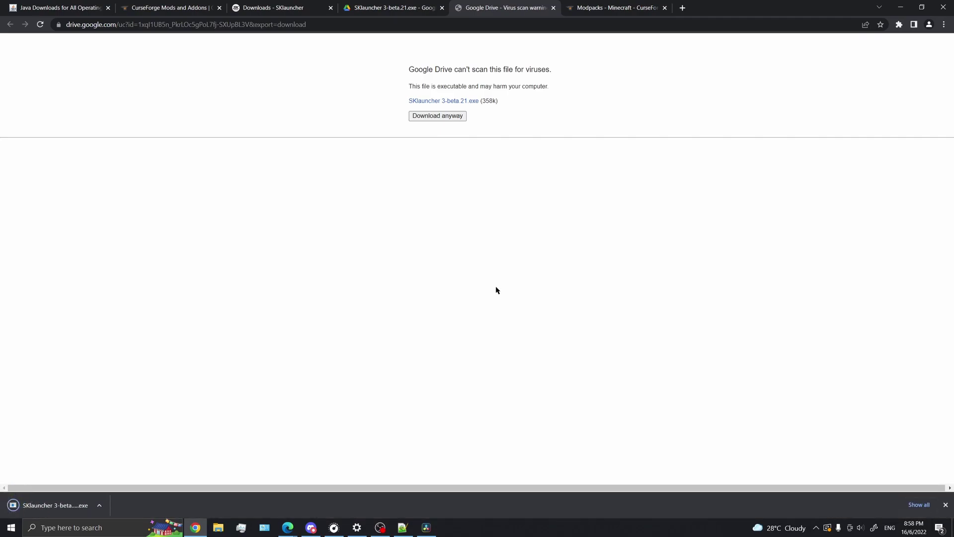
Step: Reveal SKlauncher 3-beta.21.exe in Downloads, move it to the desktop and minimize Chrome and Explorer
{"action": "left_click", "coordinate": [100, 510]}
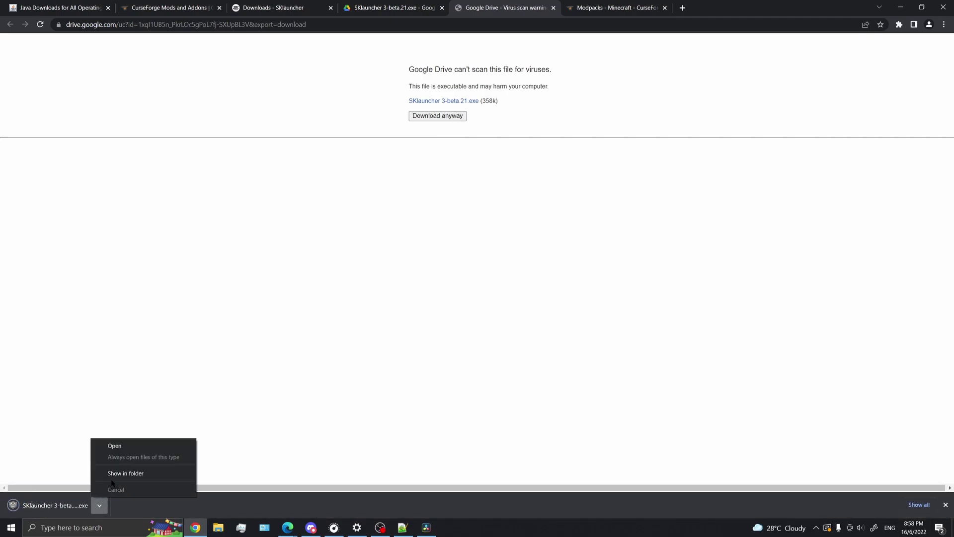
{"action": "left_click", "coordinate": [116, 477]}
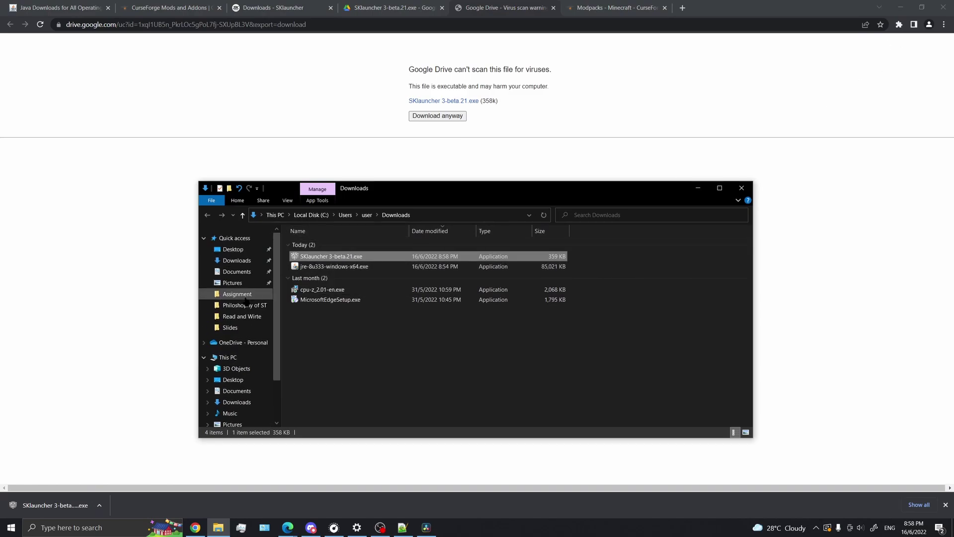
{"action": "left_click", "coordinate": [903, 8]}
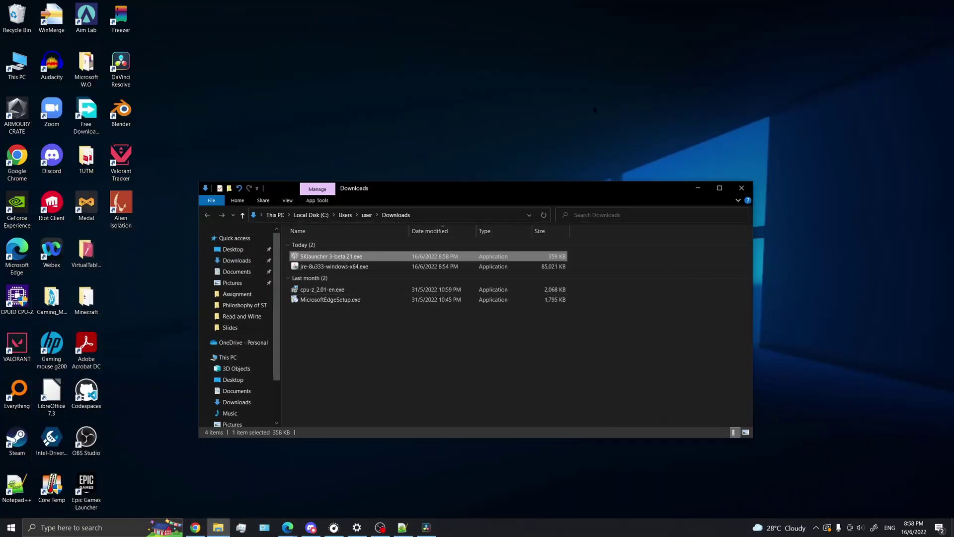
{"action": "left_click_drag", "start_coordinate": [335, 257], "coordinate": [335, 249]}
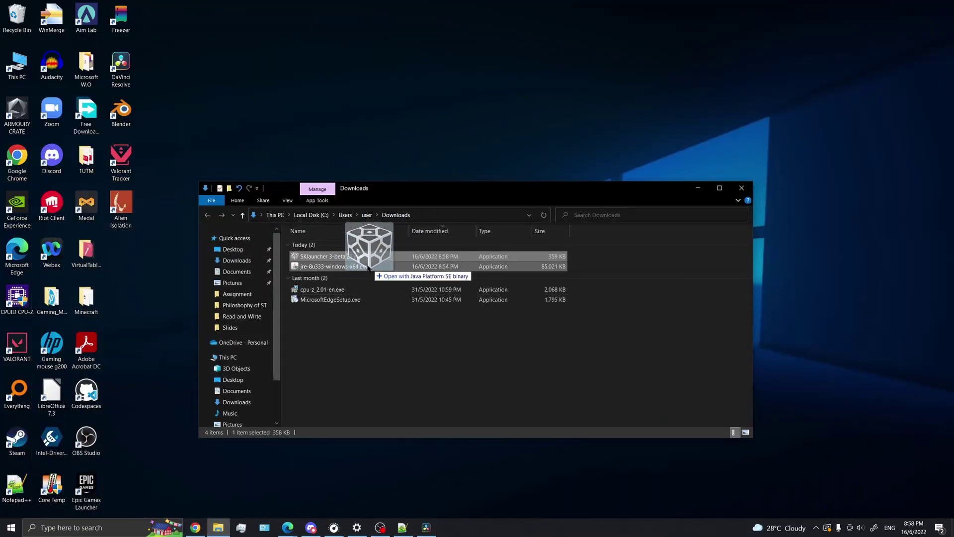
{"action": "left_click", "coordinate": [698, 188]}
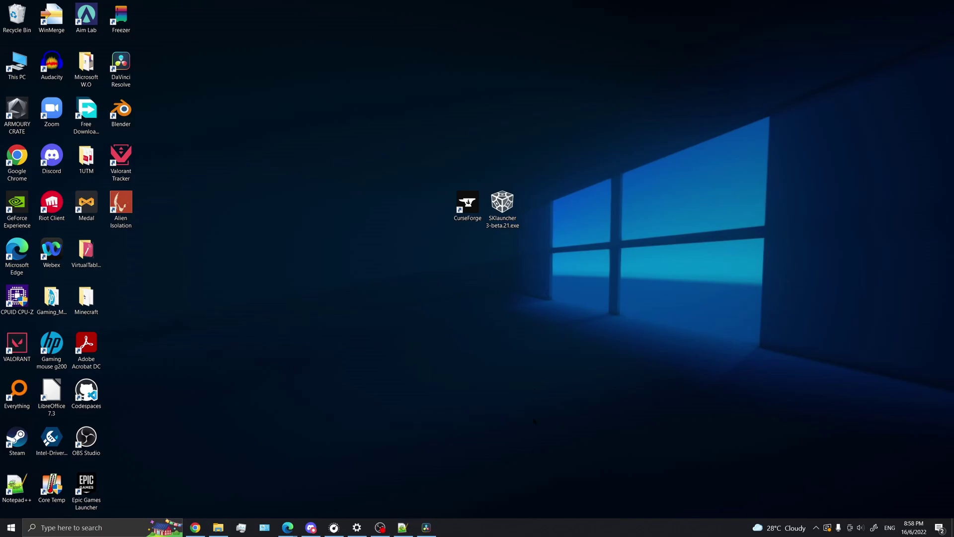
Step: Launch CurseForge, choose Minecraft and accept the standard modding folder
{"action": "left_click", "coordinate": [115, 531]}
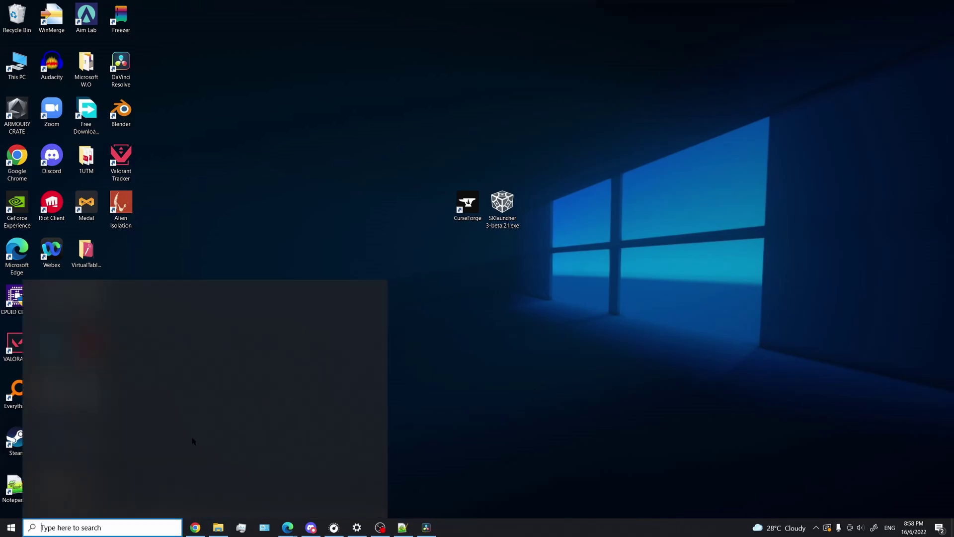
{"action": "left_click", "coordinate": [94, 345]}
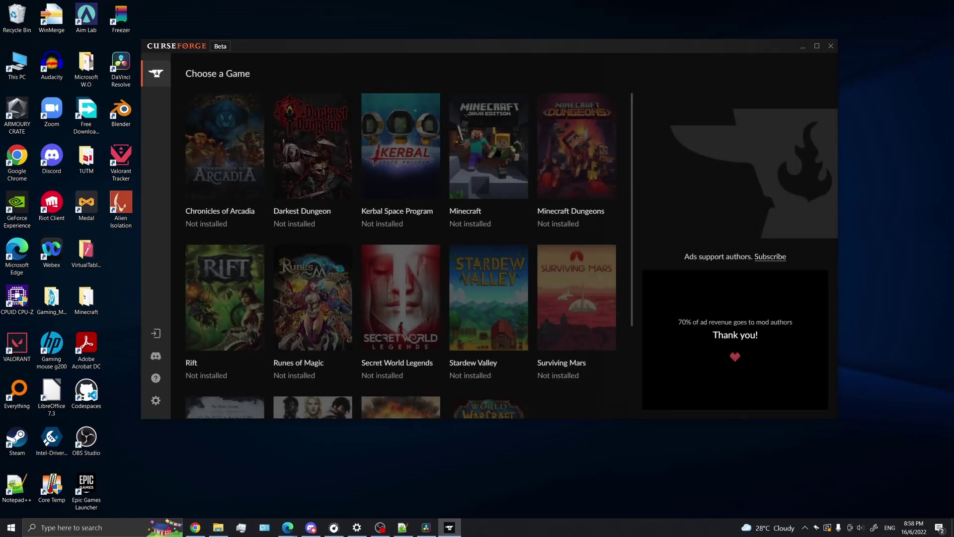
{"action": "left_click", "coordinate": [490, 142]}
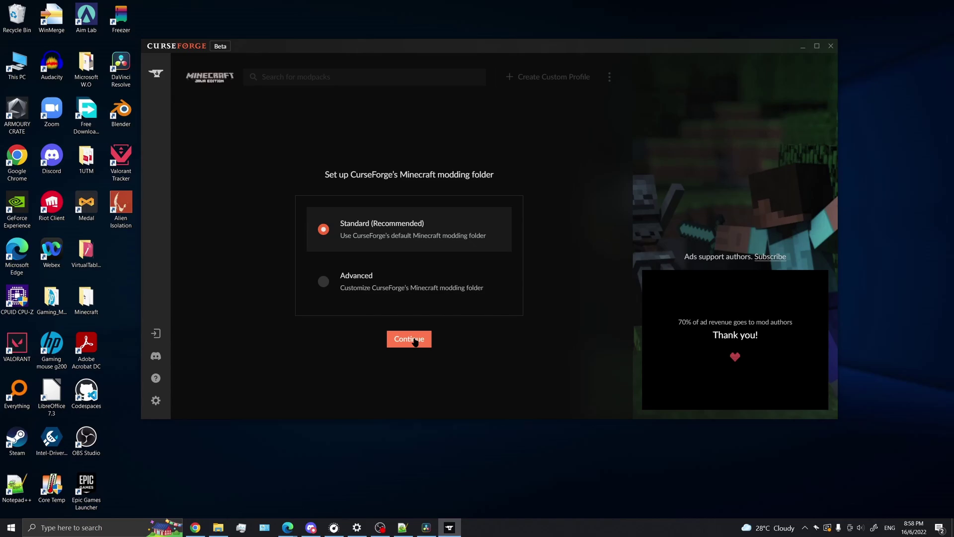
{"action": "left_click", "coordinate": [414, 342]}
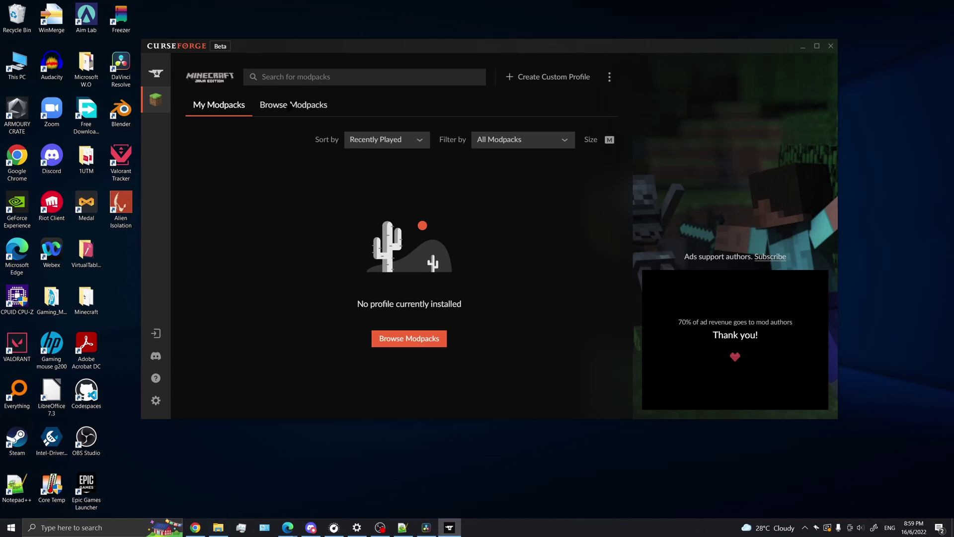
Step: Browse modpacks, install Valhelsia: Enhanced Vanilla and return to My Modpacks
{"action": "left_click", "coordinate": [292, 105]}
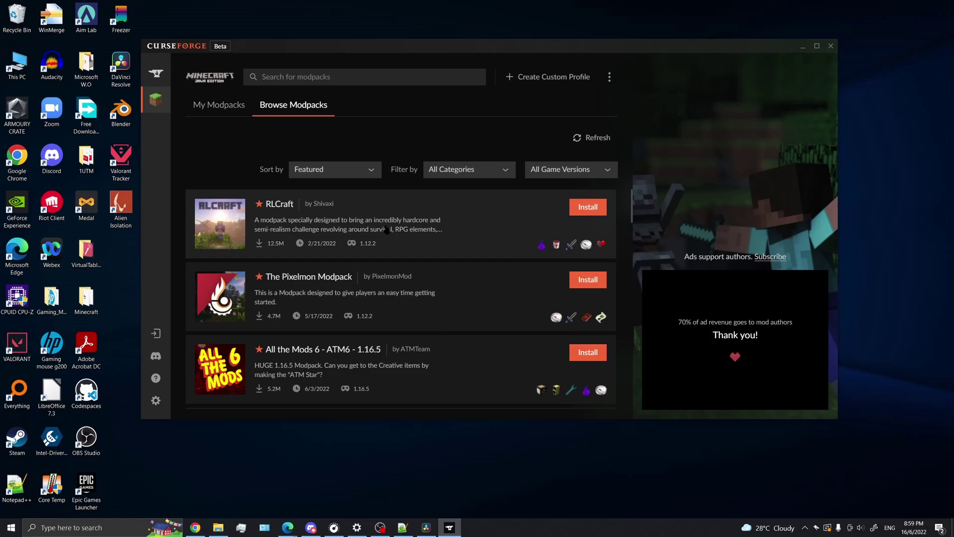
{"action": "left_click", "coordinate": [369, 73]}
{"action": "scroll", "coordinate": [386, 273], "scroll_direction": "down", "scroll_amount": 3}
{"action": "scroll", "coordinate": [513, 309], "scroll_direction": "down", "scroll_amount": 1}
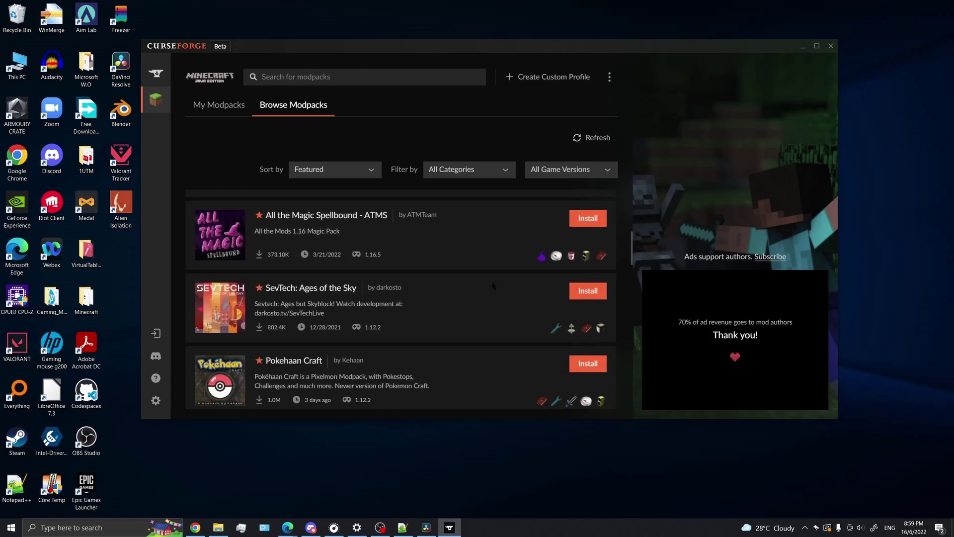
{"action": "scroll", "coordinate": [447, 308], "scroll_direction": "up", "scroll_amount": 1}
{"action": "scroll", "coordinate": [373, 307], "scroll_direction": "up", "scroll_amount": 1}
{"action": "scroll", "coordinate": [295, 306], "scroll_direction": "up", "scroll_amount": 1}
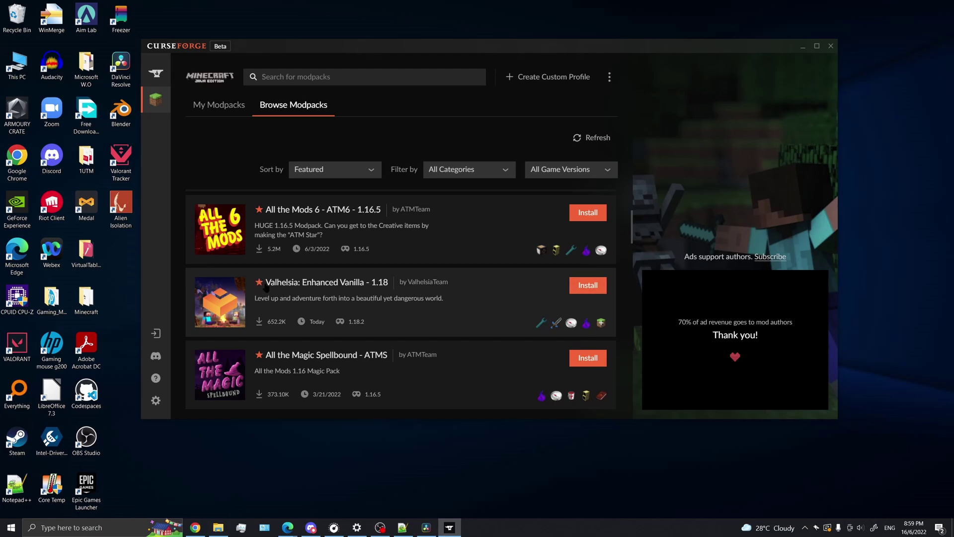
{"action": "left_click", "coordinate": [595, 293]}
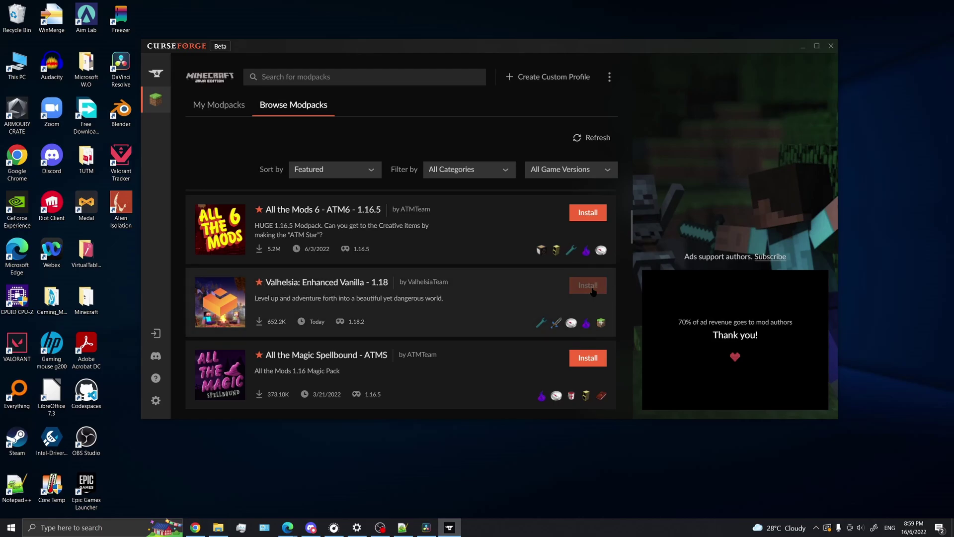
{"action": "scroll", "coordinate": [547, 326], "scroll_direction": "down", "scroll_amount": 2}
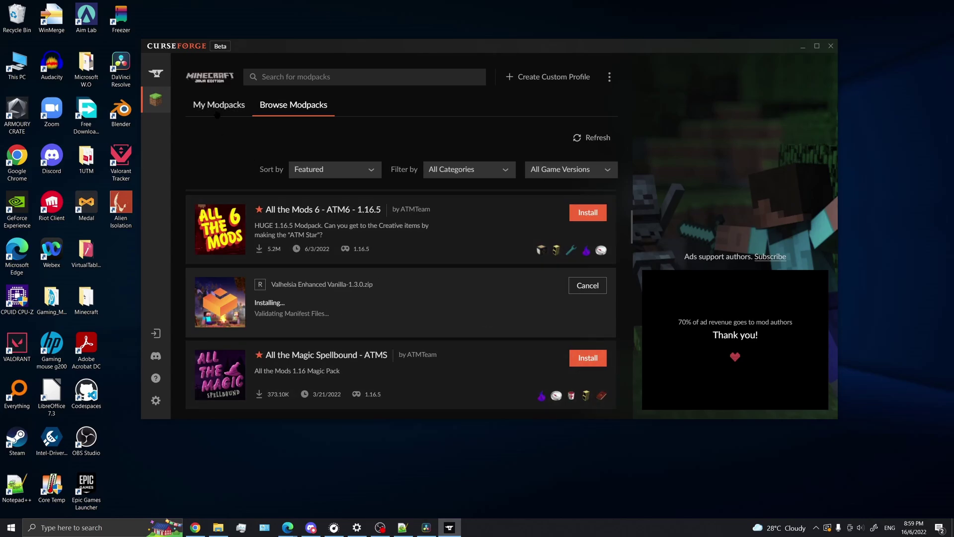
{"action": "left_click", "coordinate": [219, 105]}
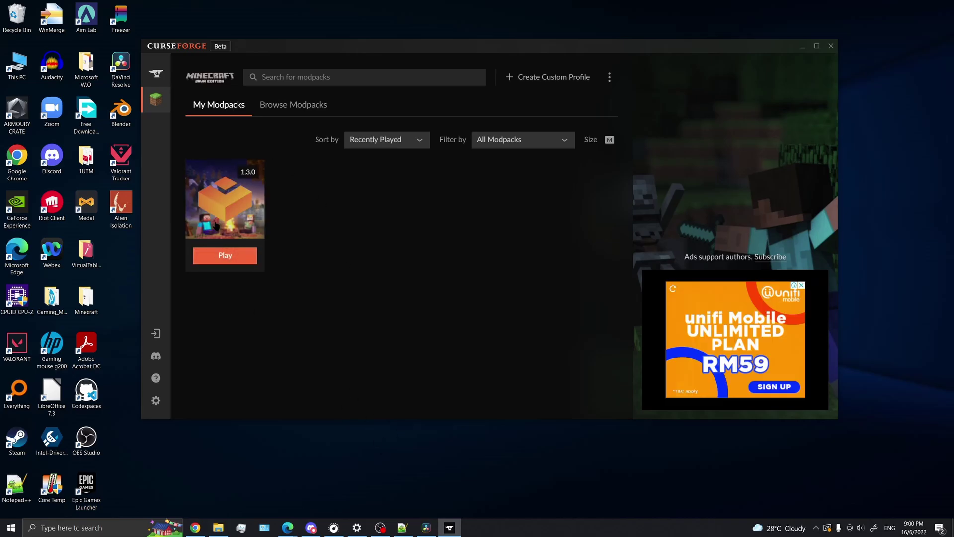
Step: Open the Valhelsia modpack's folder on disk and go up through Instances to the curseforge minecraft folder
{"action": "right_click", "coordinate": [220, 210]}
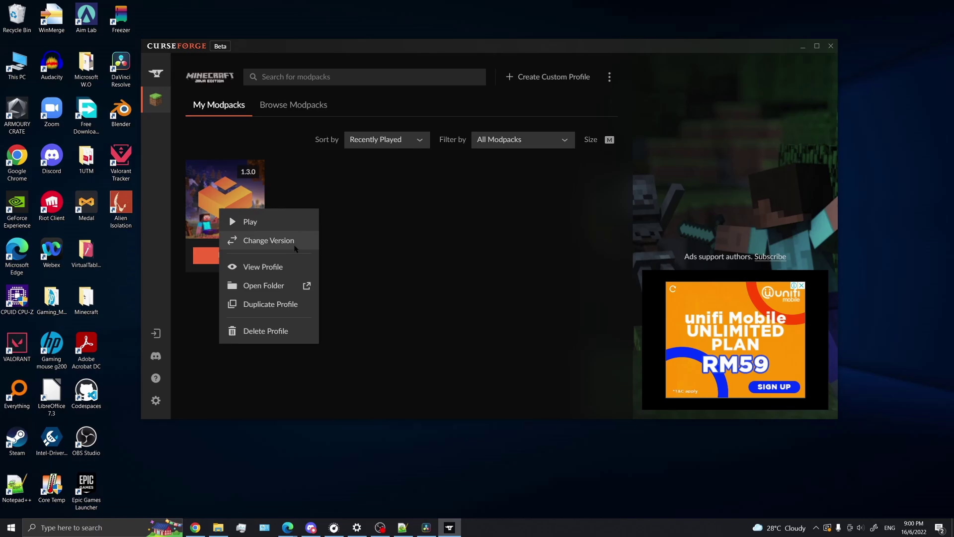
{"action": "left_click", "coordinate": [282, 291]}
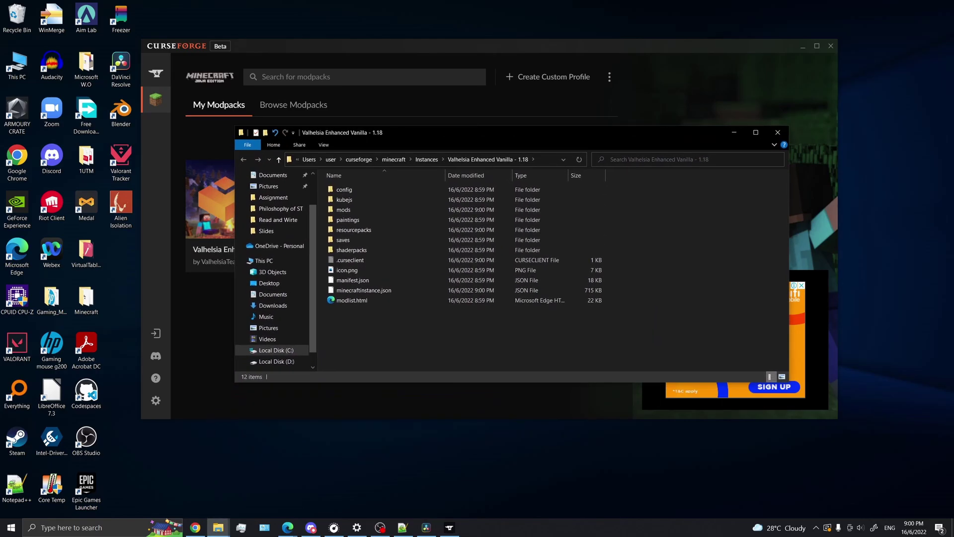
{"action": "left_click", "coordinate": [428, 159]}
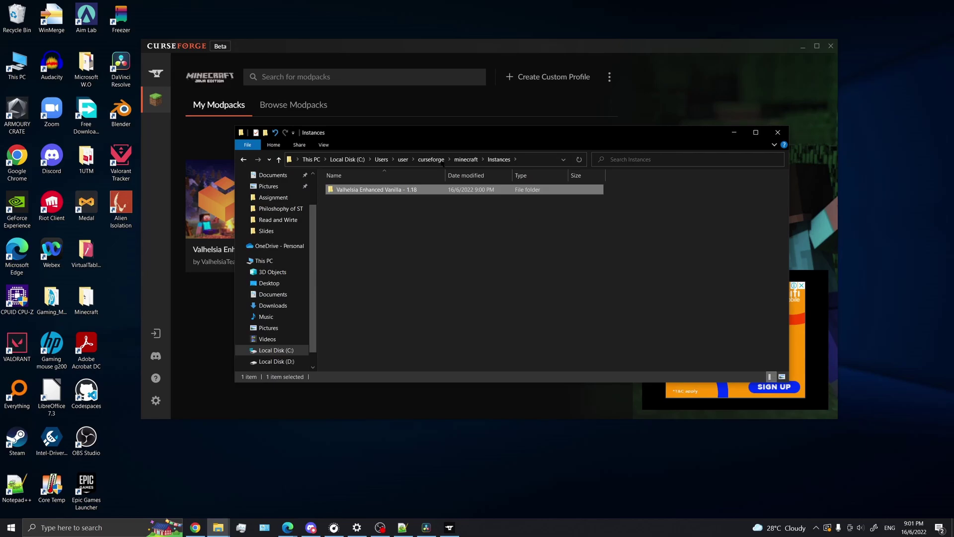
{"action": "left_click", "coordinate": [393, 224]}
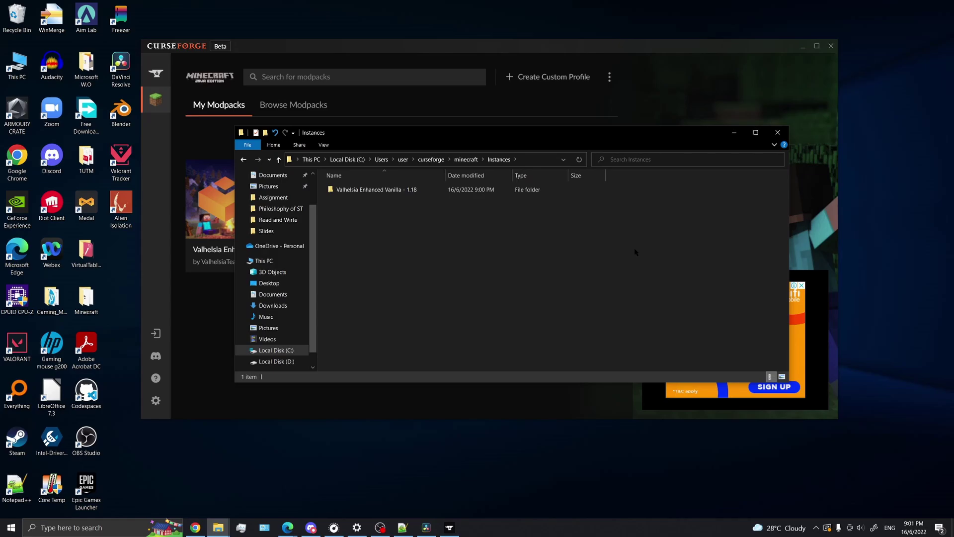
{"action": "left_click", "coordinate": [466, 159]}
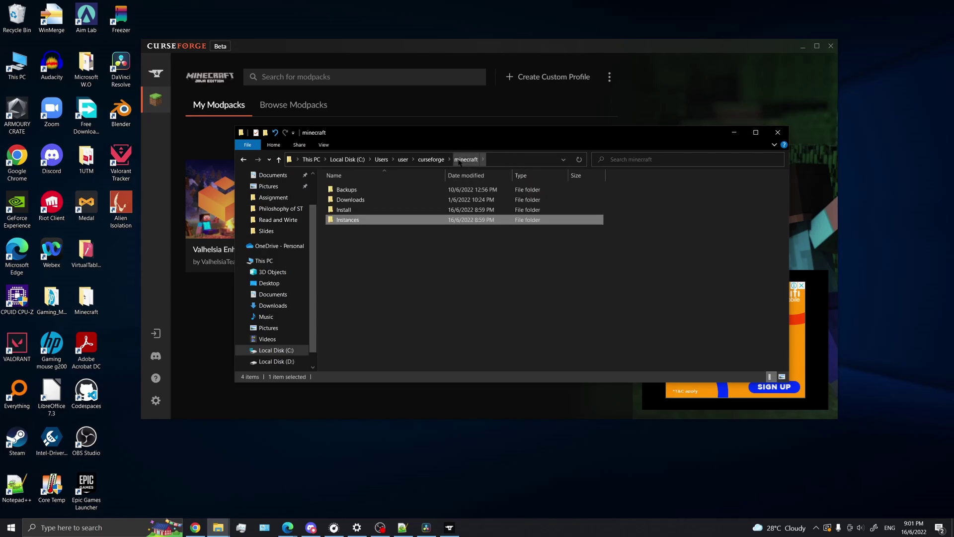
Step: Delete the original minecraft.exe from the Install folder
{"action": "double_click", "coordinate": [382, 212]}
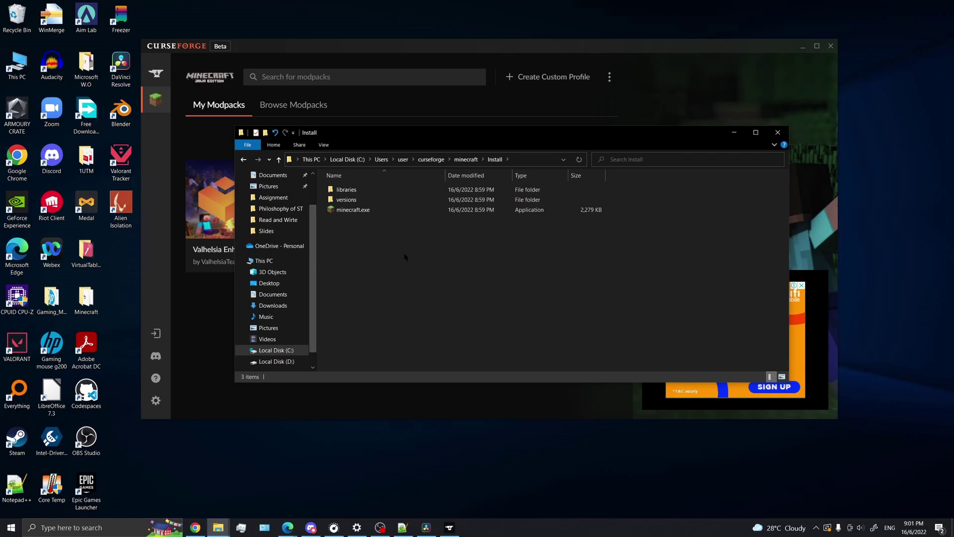
{"action": "left_click", "coordinate": [410, 210]}
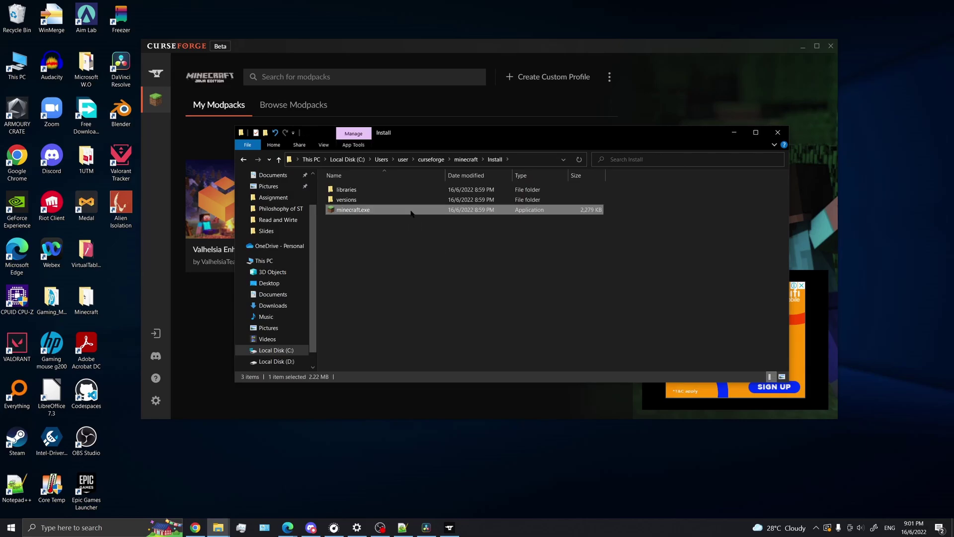
{"action": "key", "text": "Delete"}
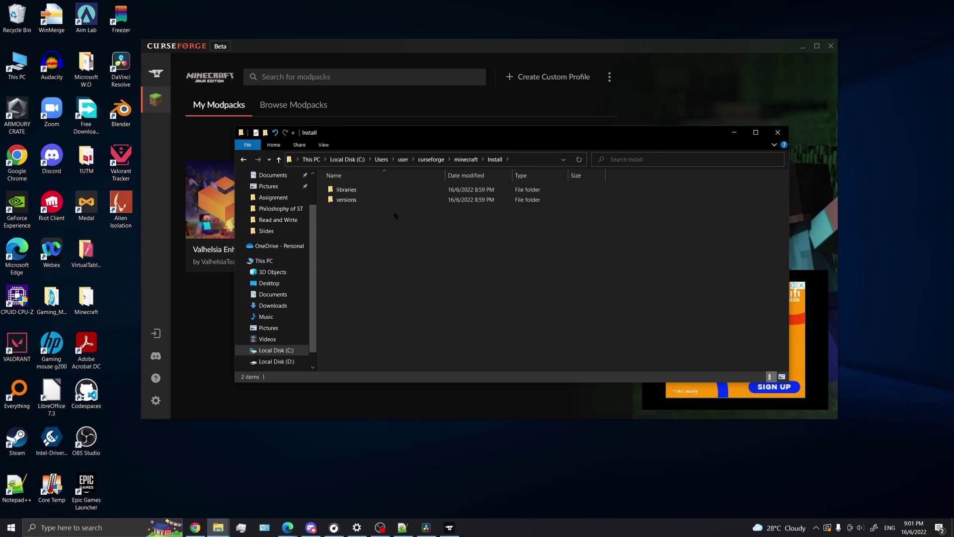
Step: Copy SKlauncher 3-beta.21.exe from the desktop into Install and rename it minecraft.exe
{"action": "left_click", "coordinate": [449, 527]}
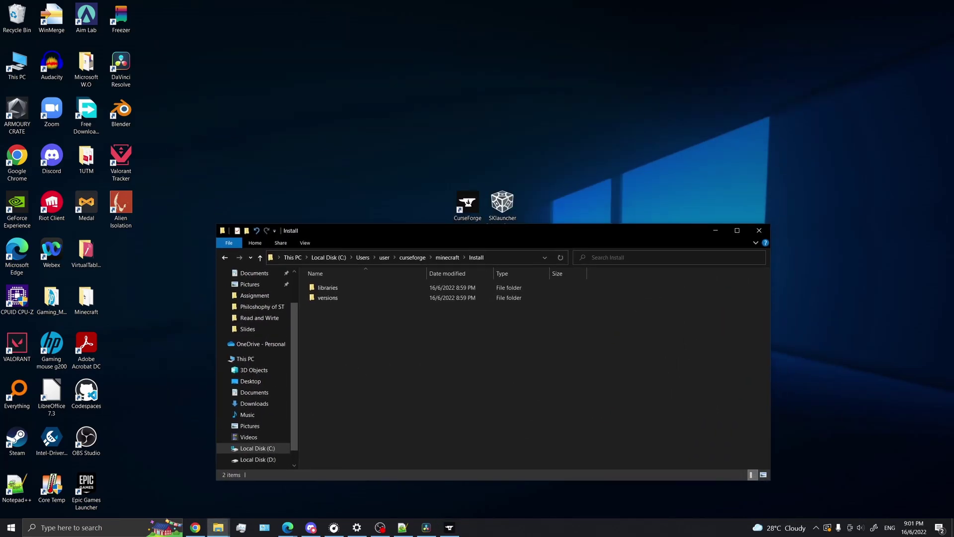
{"action": "left_click_drag", "start_coordinate": [485, 230], "coordinate": [480, 276]}
{"action": "left_click", "coordinate": [514, 217]}
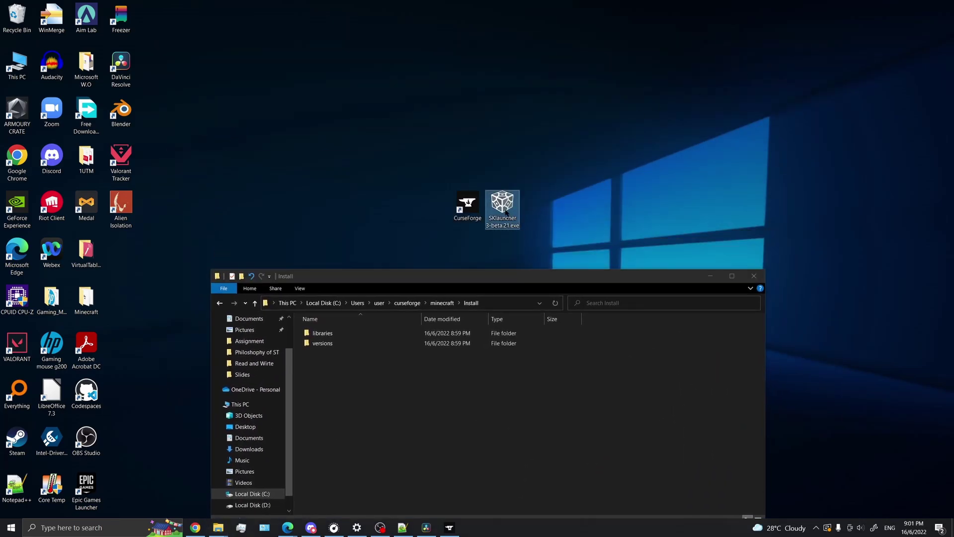
{"action": "mouse_move", "coordinate": [504, 213]}
{"action": "left_mouse_down"}
{"action": "mouse_move", "coordinate": [541, 213]}
{"action": "mouse_move", "coordinate": [503, 213]}
{"action": "left_mouse_up"}
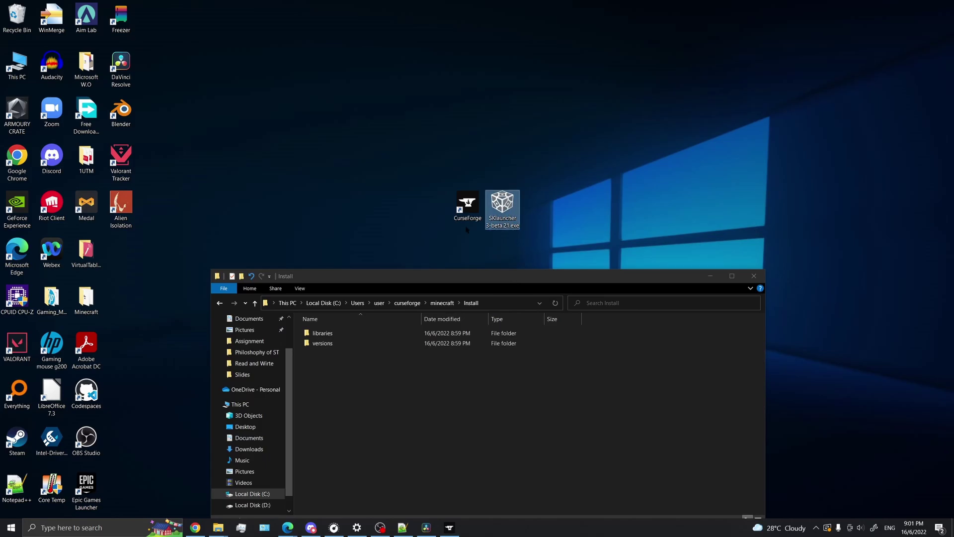
{"action": "left_click", "coordinate": [347, 444]}
{"action": "key", "text": "ctrl+v"}
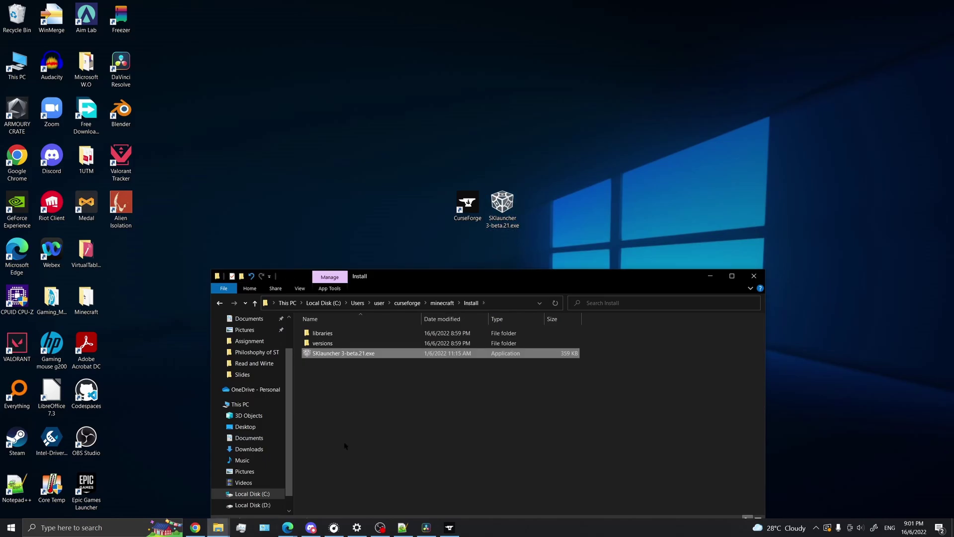
{"action": "key", "text": "F2"}
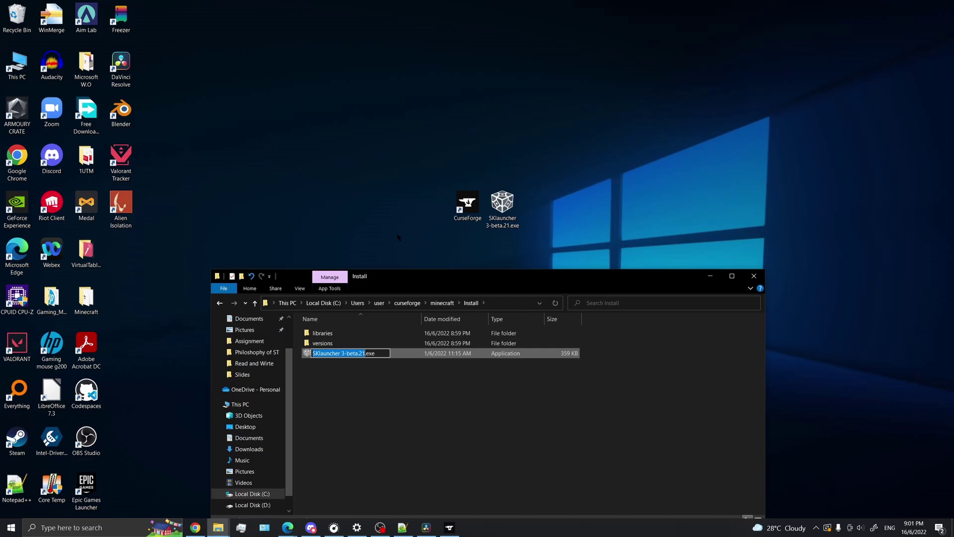
{"action": "type", "text": "minecra"}
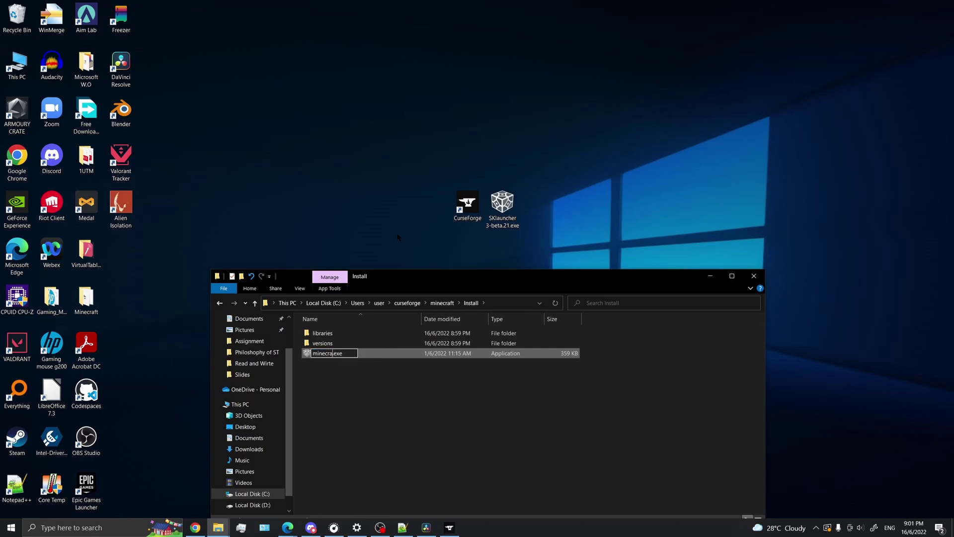
{"action": "type", "text": "ft"}
{"action": "key", "text": "Return"}
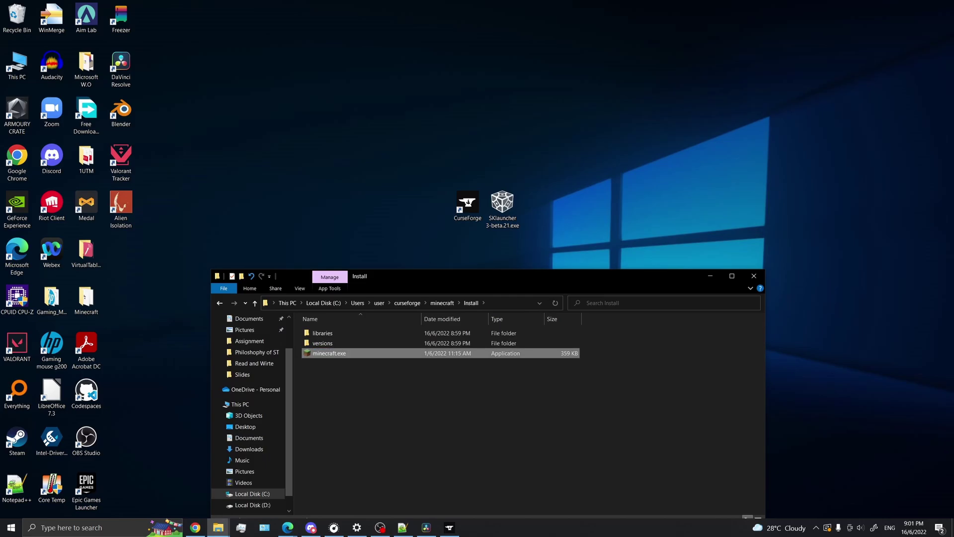
{"action": "left_click_drag", "start_coordinate": [522, 276], "coordinate": [522, 126]}
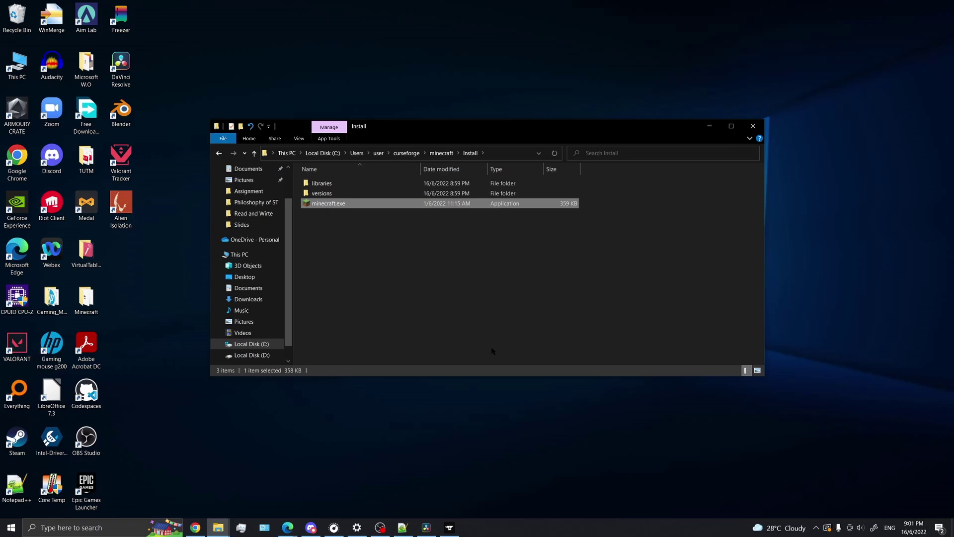
Step: Play the Valhelsia modpack from CurseForge and log SKlauncher in via Offline Mode with a username
{"action": "left_click", "coordinate": [449, 528]}
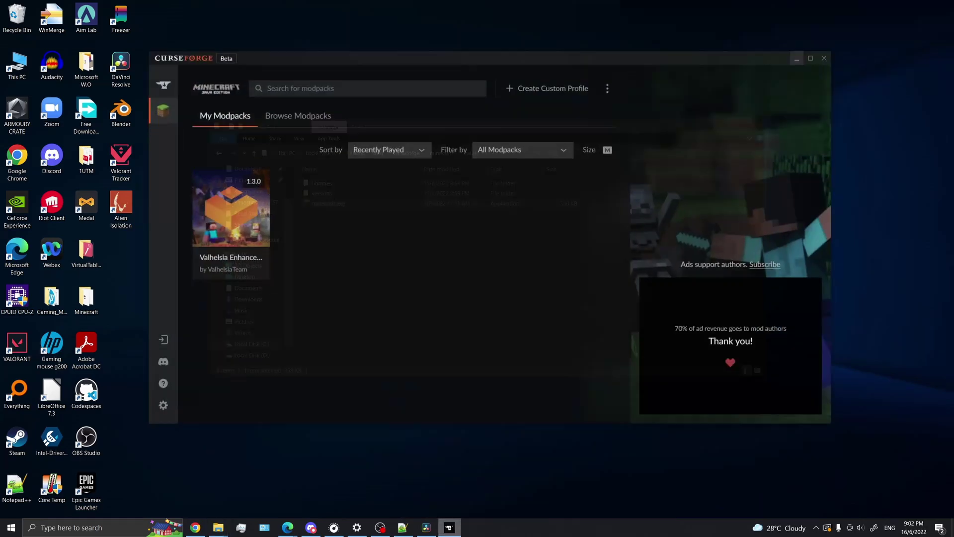
{"action": "mouse_move", "coordinate": [224, 202]}
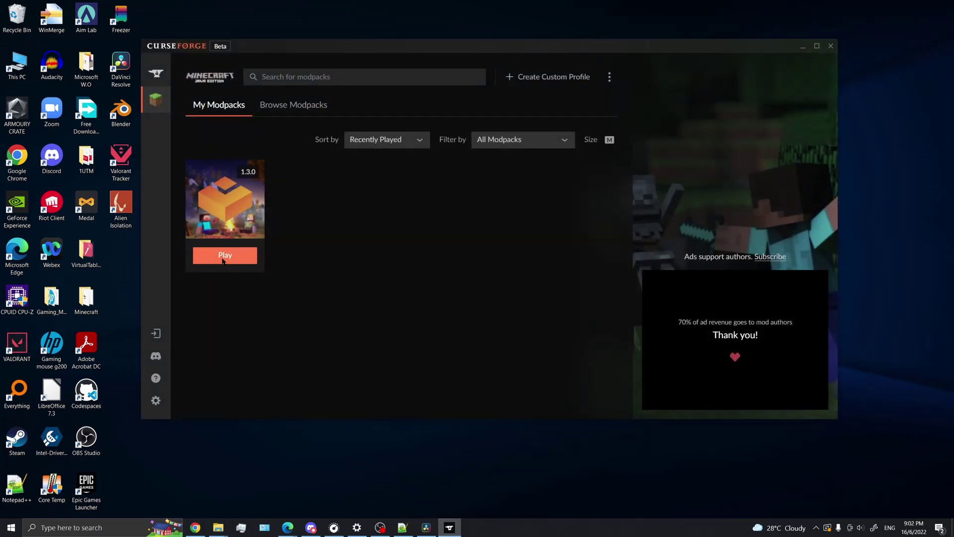
{"action": "left_click", "coordinate": [222, 258]}
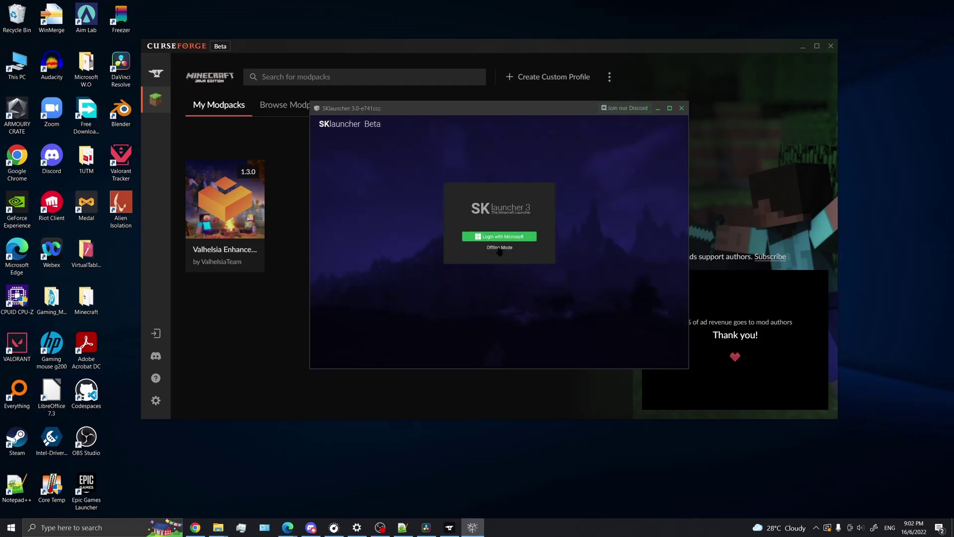
{"action": "left_click", "coordinate": [498, 248]}
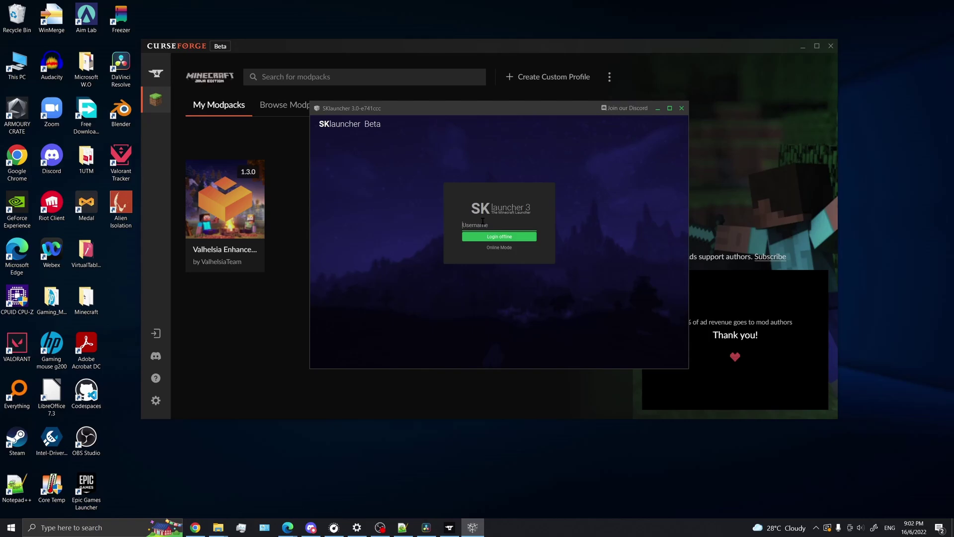
{"action": "type", "text": "TheUnknownOrig"}
{"action": "left_click", "coordinate": [511, 236]}
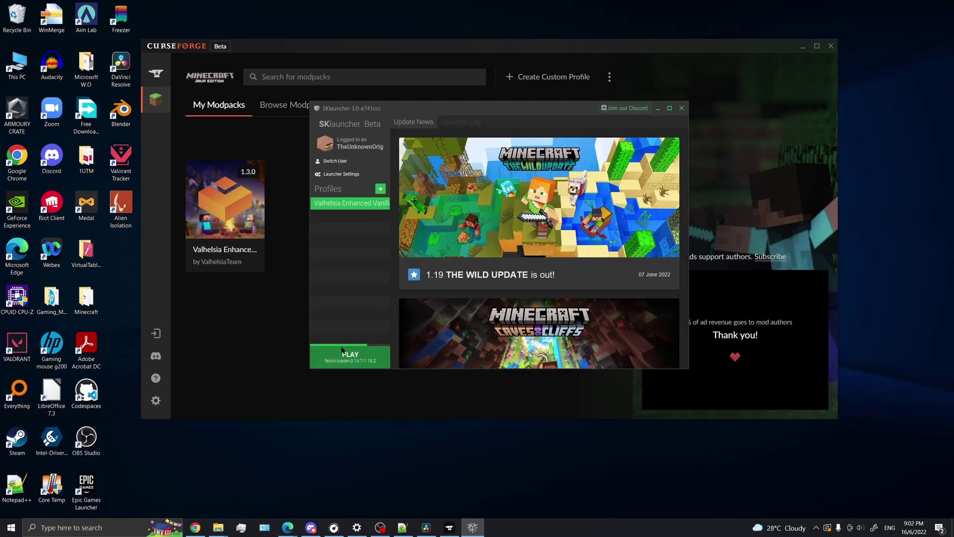
Step: Open the Valhelsia profile's advanced settings and expand the Max RAM Usage choices (AUTO 4GB)
{"action": "right_click", "coordinate": [358, 203]}
{"action": "left_click", "coordinate": [387, 238]}
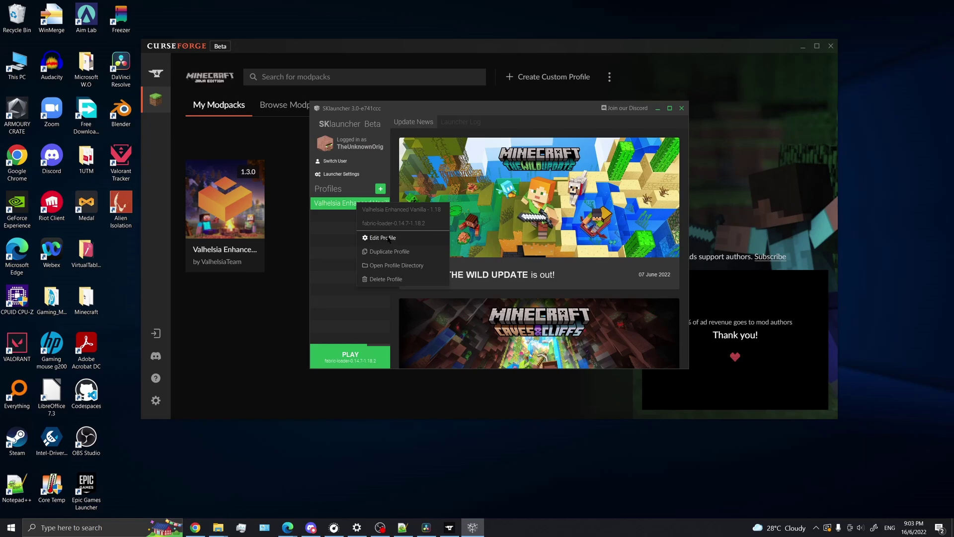
{"action": "left_click", "coordinate": [427, 213]}
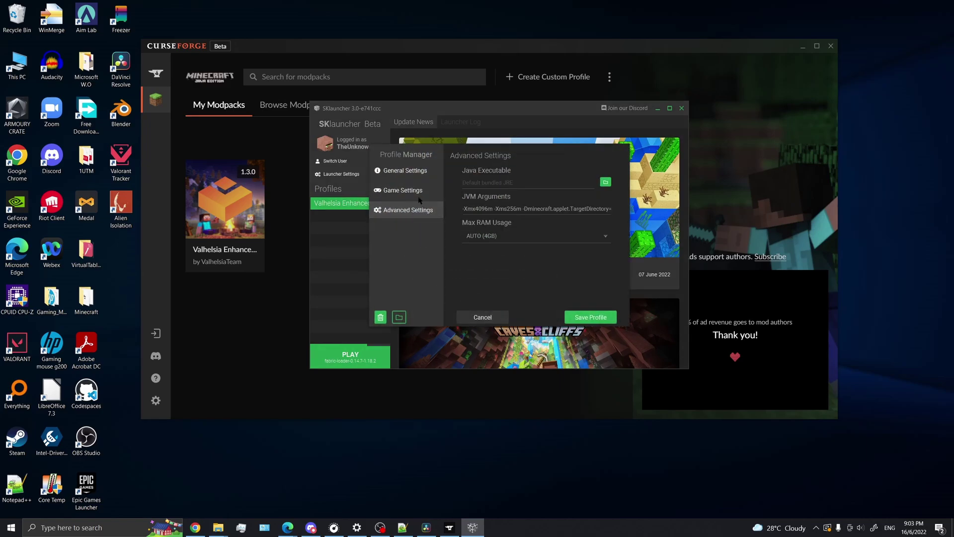
{"action": "left_click", "coordinate": [553, 239]}
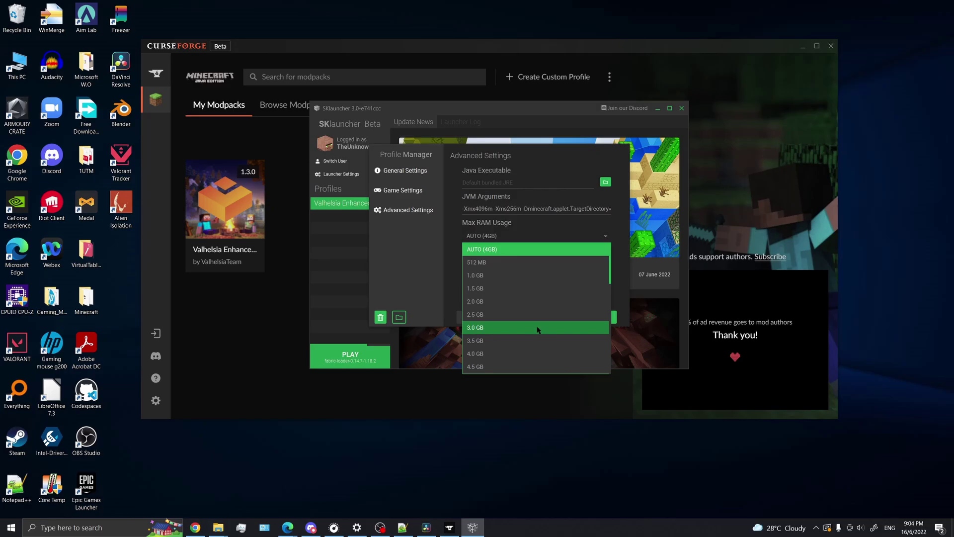
Step: Launch Task Manager via Windows search and check the Performance > Memory page (16.0 GB total)
{"action": "left_click", "coordinate": [92, 524]}
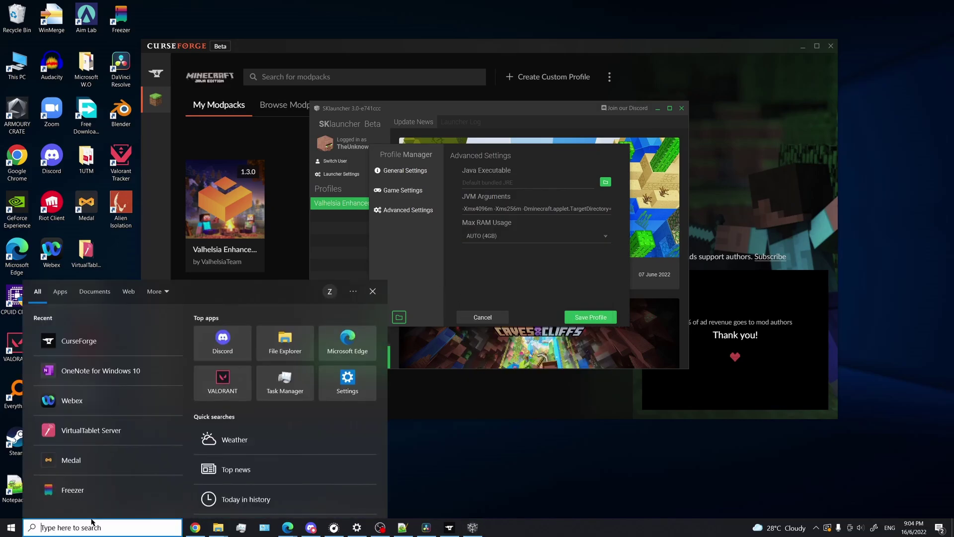
{"action": "type", "text": "task manager"}
{"action": "key", "text": "Return"}
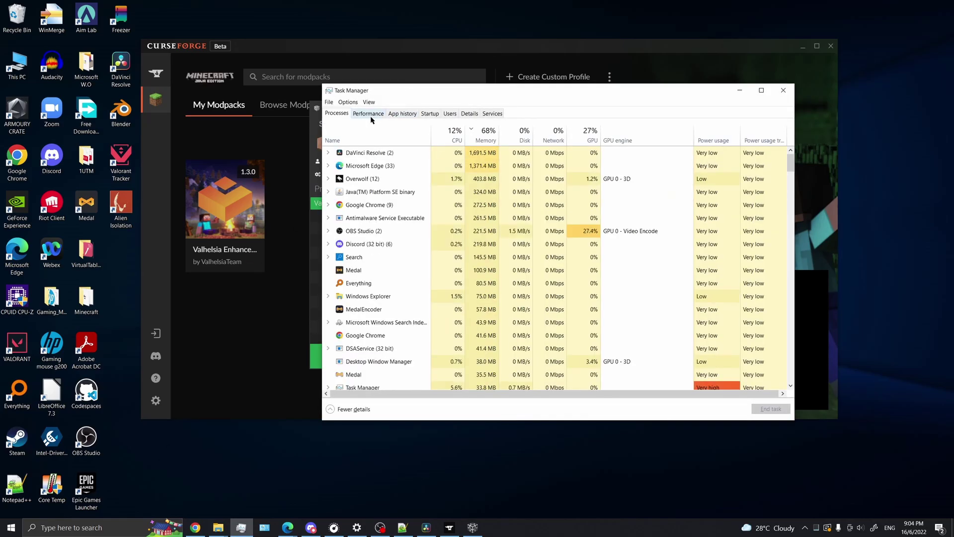
{"action": "left_click_drag", "start_coordinate": [433, 91], "coordinate": [424, 94]}
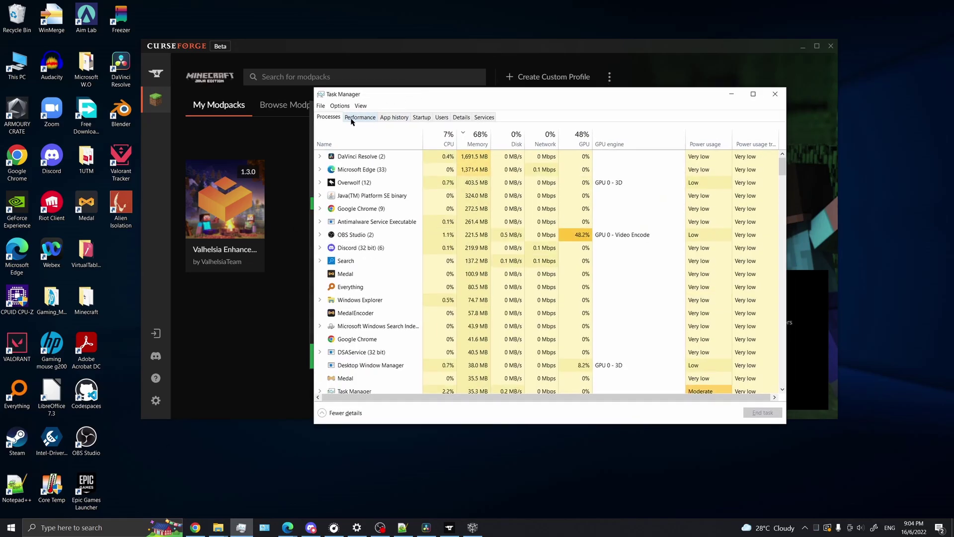
{"action": "left_click", "coordinate": [356, 118]}
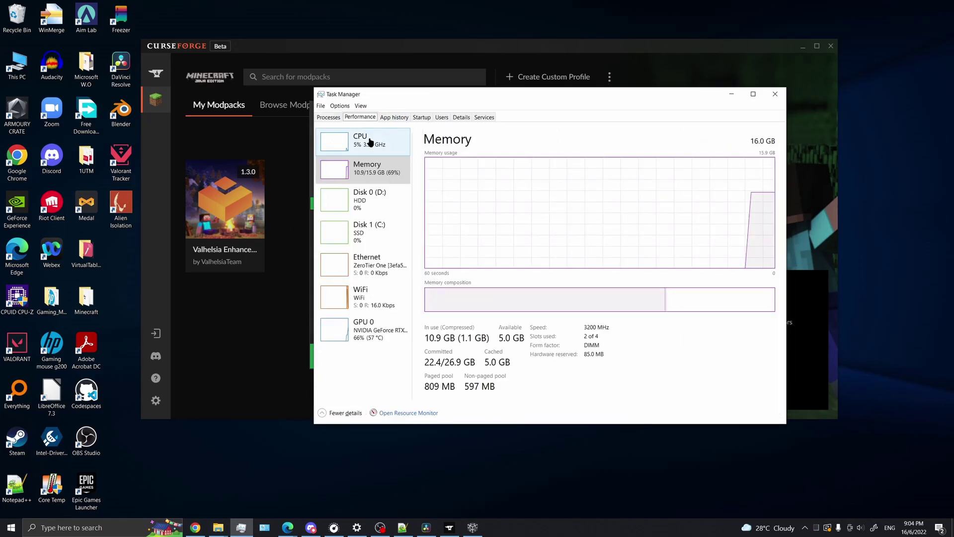
{"action": "left_click", "coordinate": [360, 167]}
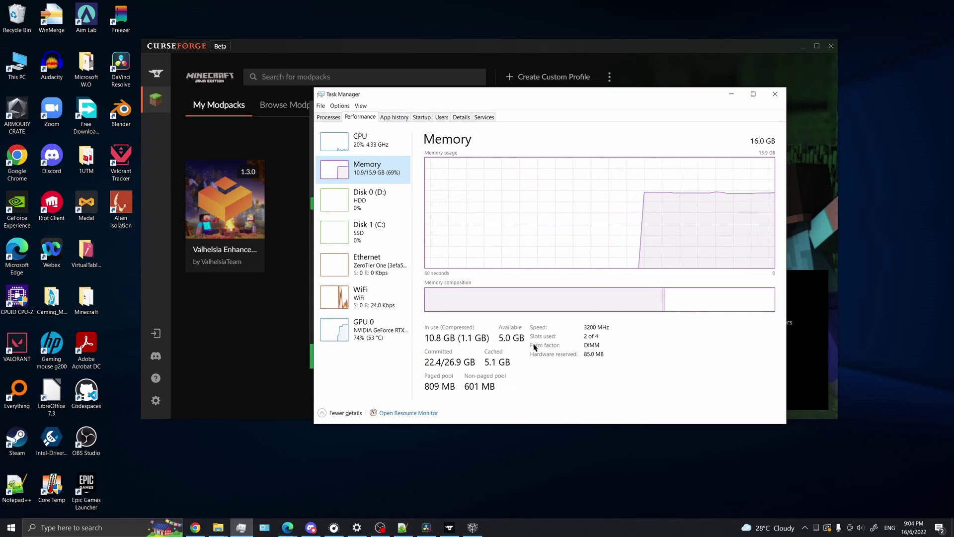
Step: Return to SKlauncher and set the Valhelsia profile's Max RAM Usage to 6.0 GB
{"action": "left_click", "coordinate": [730, 94]}
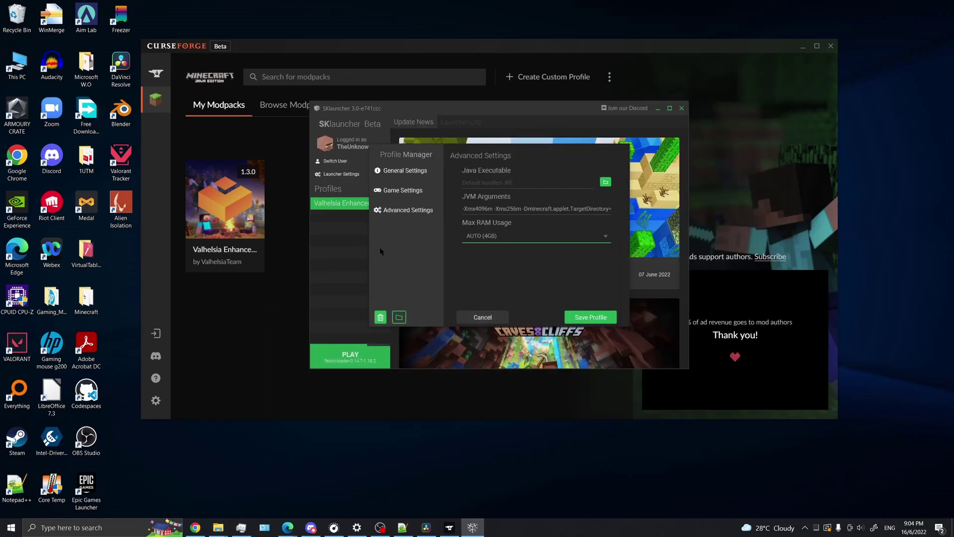
{"action": "left_click", "coordinate": [516, 236]}
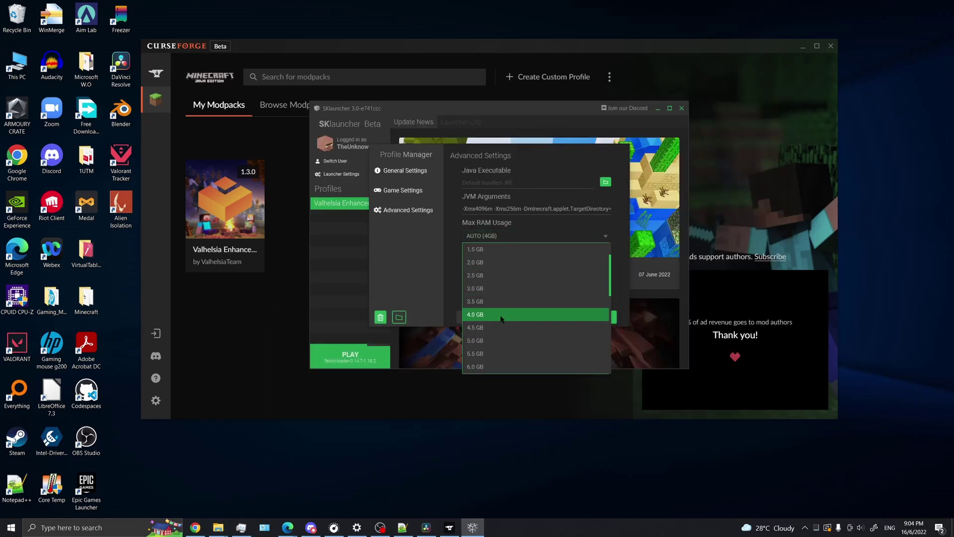
{"action": "scroll", "coordinate": [518, 342], "scroll_direction": "down", "scroll_amount": 2}
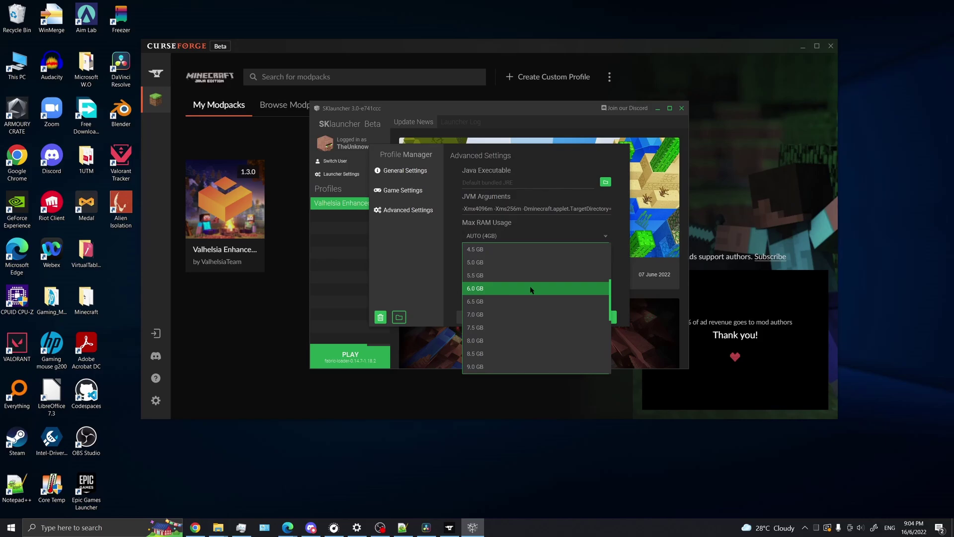
{"action": "left_click", "coordinate": [531, 289]}
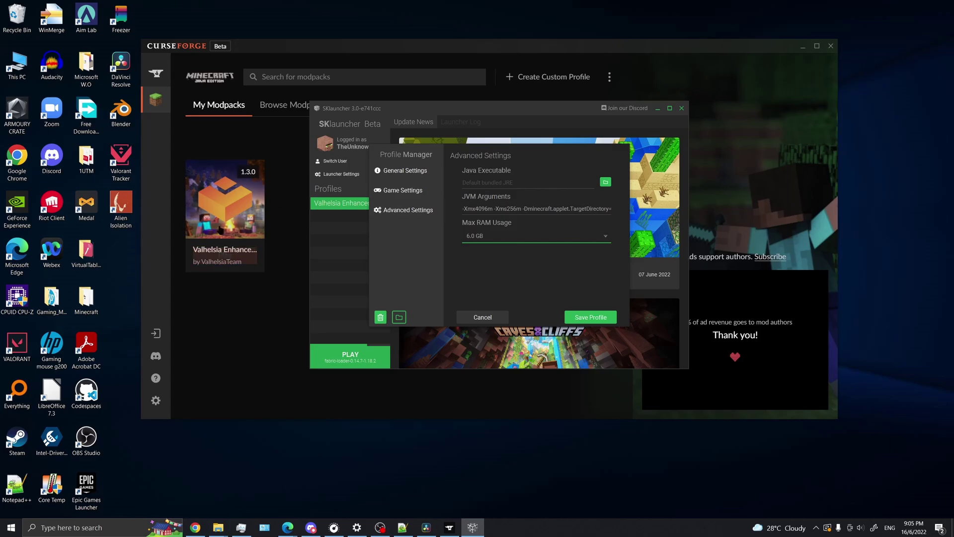
Step: Save the profile with the new memory setting and play Valhelsia
{"action": "left_click", "coordinate": [220, 230]}
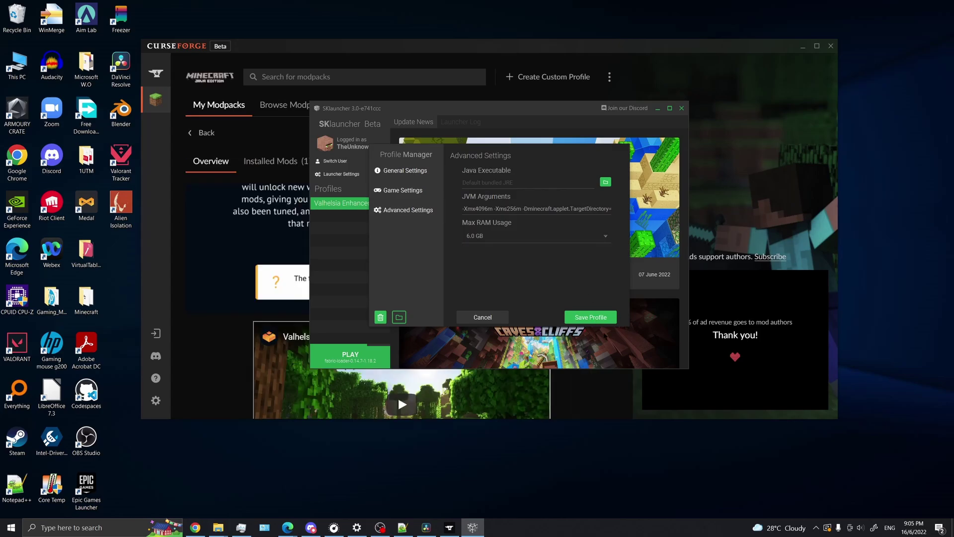
{"action": "left_click", "coordinate": [592, 318]}
{"action": "left_click", "coordinate": [356, 360]}
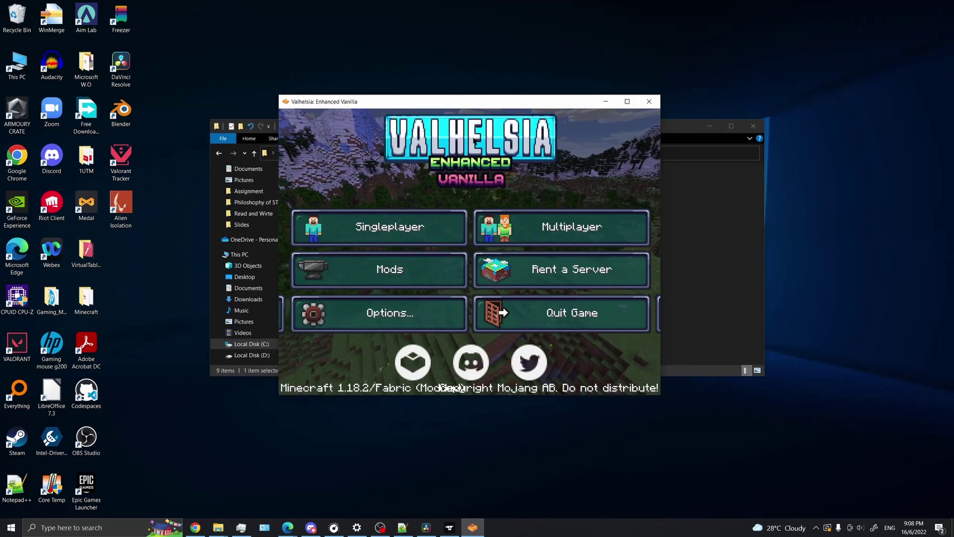
Step: Reposition the loaded Valhelsia game window and maximize it to fill the screen
{"action": "left_click_drag", "start_coordinate": [457, 104], "coordinate": [450, 86]}
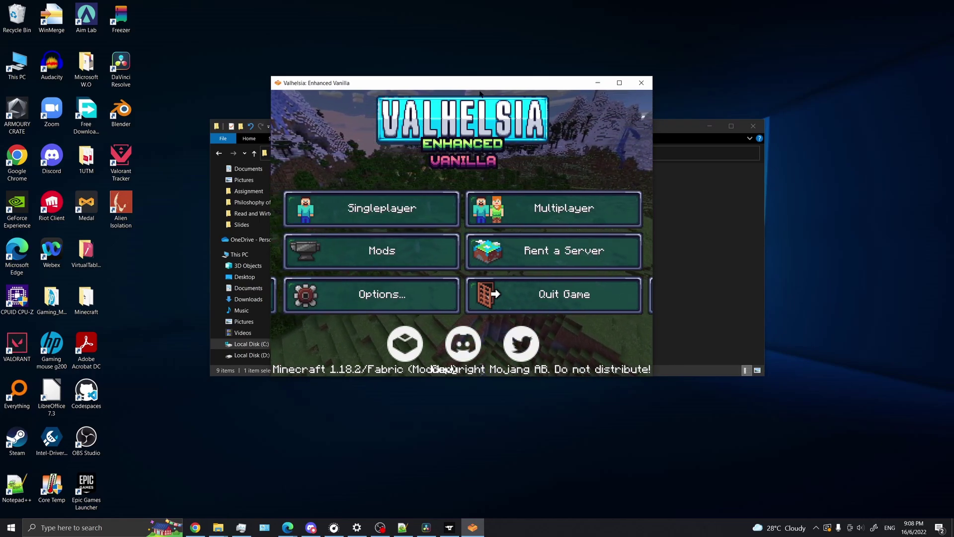
{"action": "left_click_drag", "start_coordinate": [488, 83], "coordinate": [491, 101]}
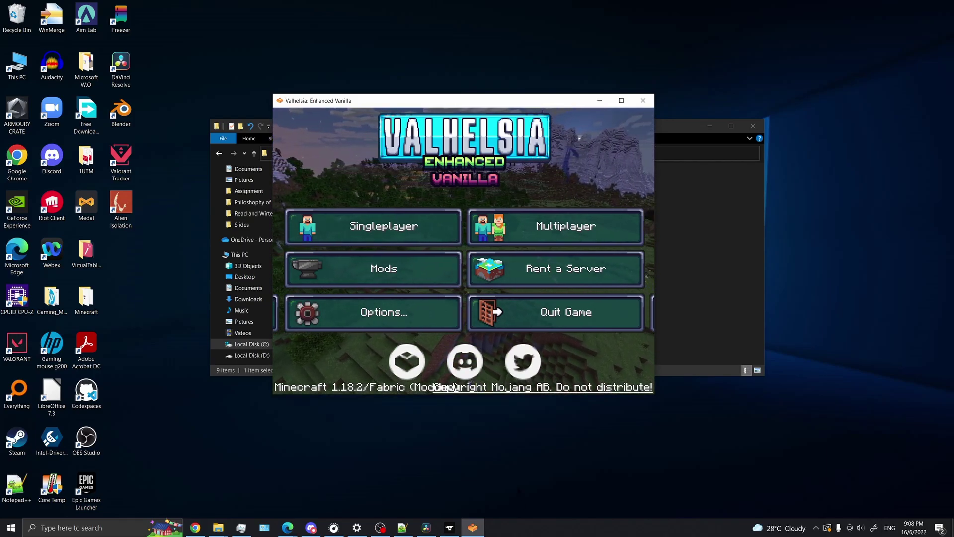
{"action": "left_click", "coordinate": [621, 101]}
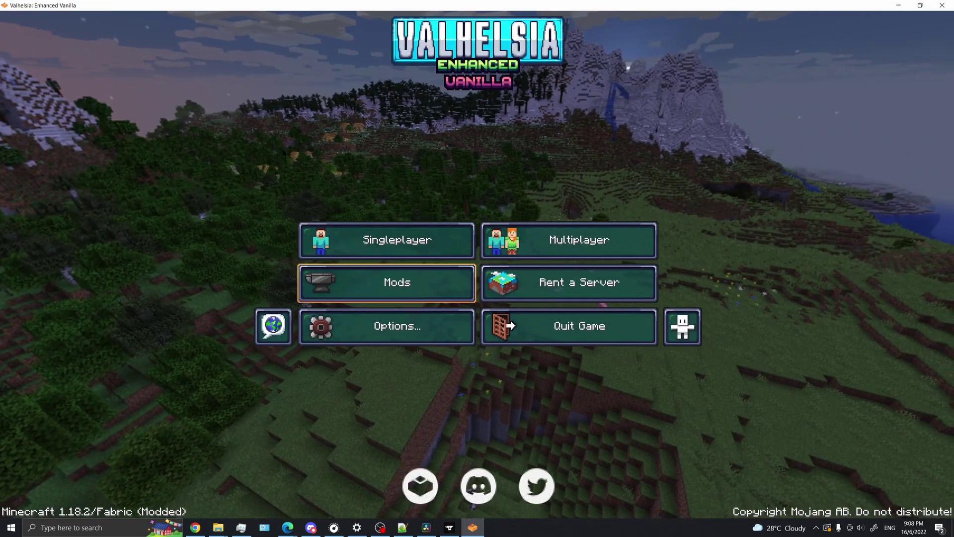
{"action": "left_click", "coordinate": [386, 282]}
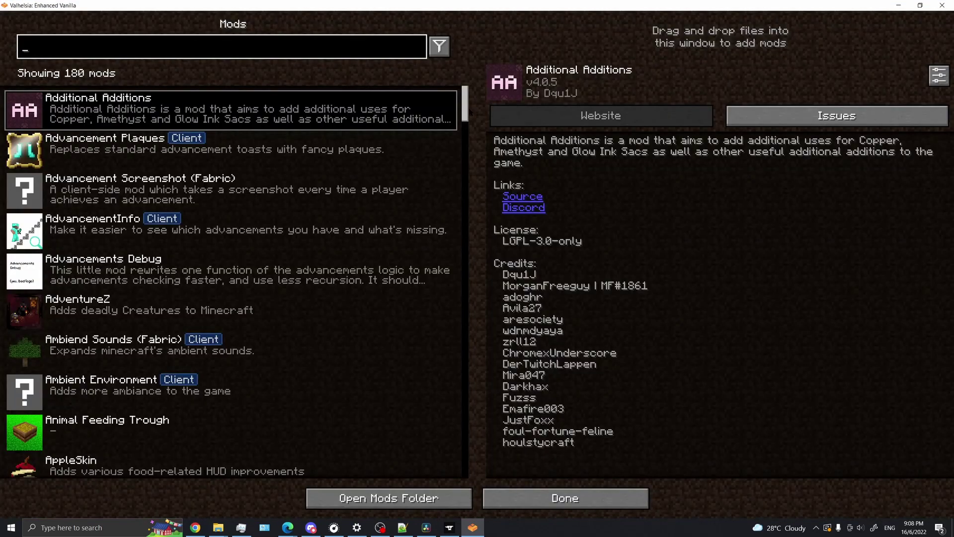
{"action": "mouse_move", "coordinate": [465, 105]}
{"action": "left_mouse_down"}
{"action": "mouse_move", "coordinate": [465, 433]}
{"action": "mouse_move", "coordinate": [465, 105]}
{"action": "left_mouse_up"}
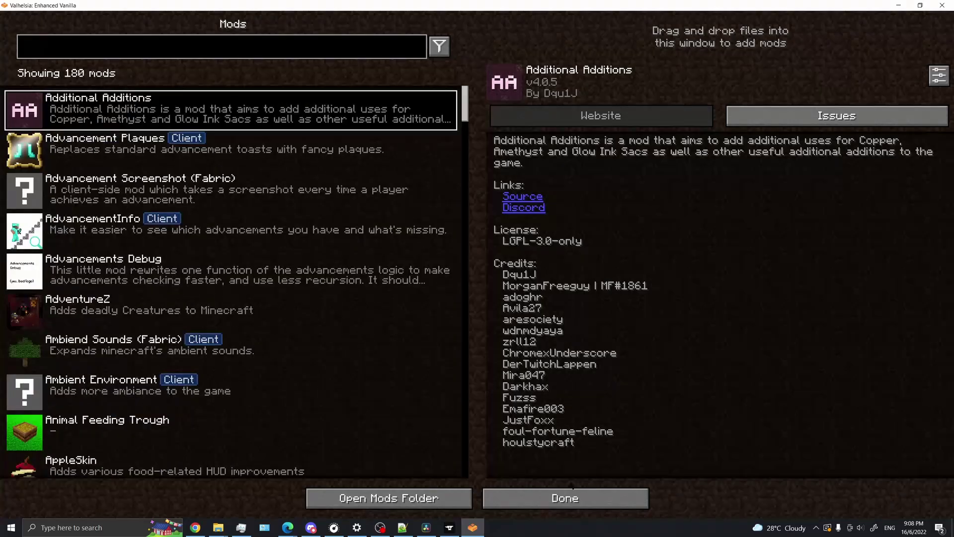
{"action": "left_click", "coordinate": [573, 492]}
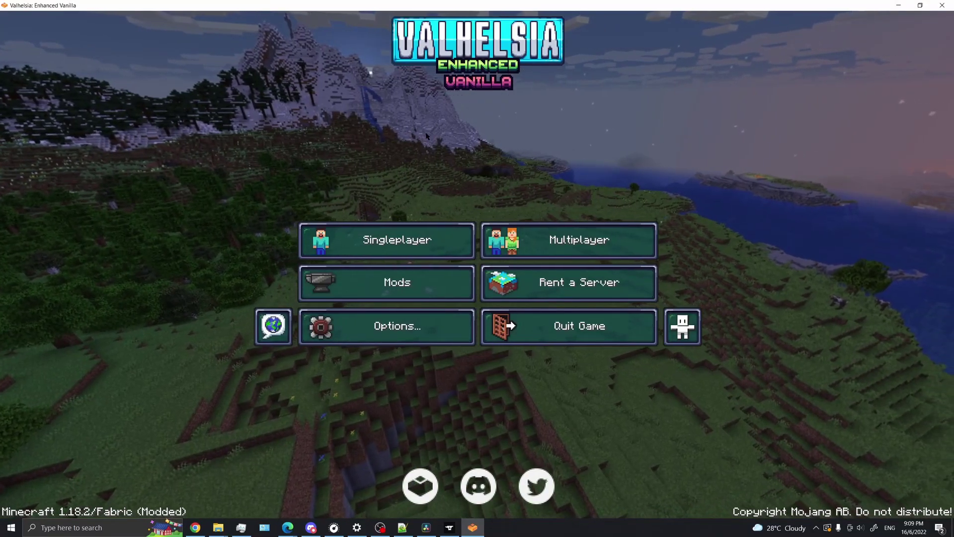